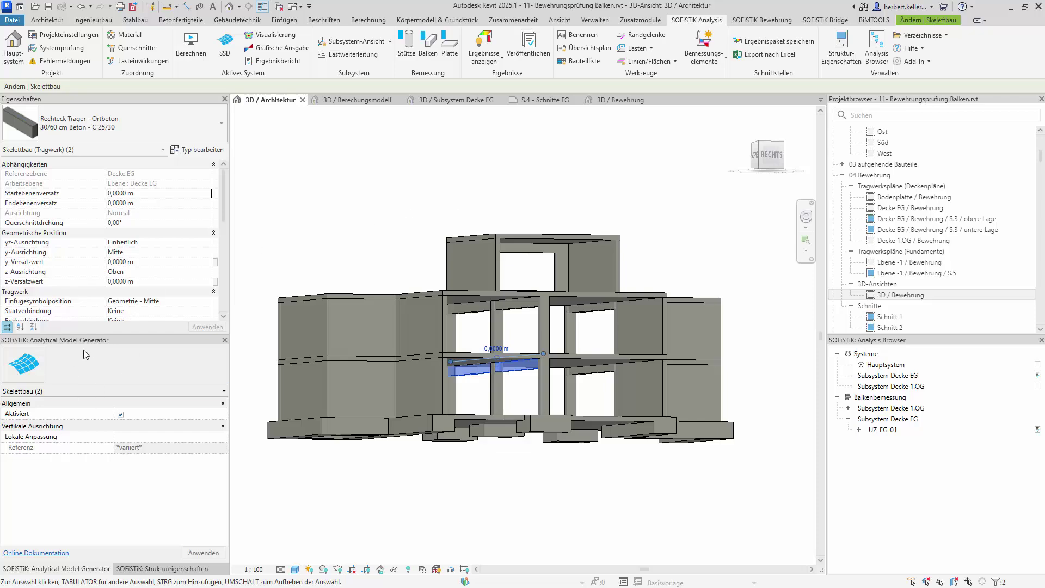
- Switch to the '3D / Berechungsmodell' analysis model view with its loads and supports
left_click(353, 100)
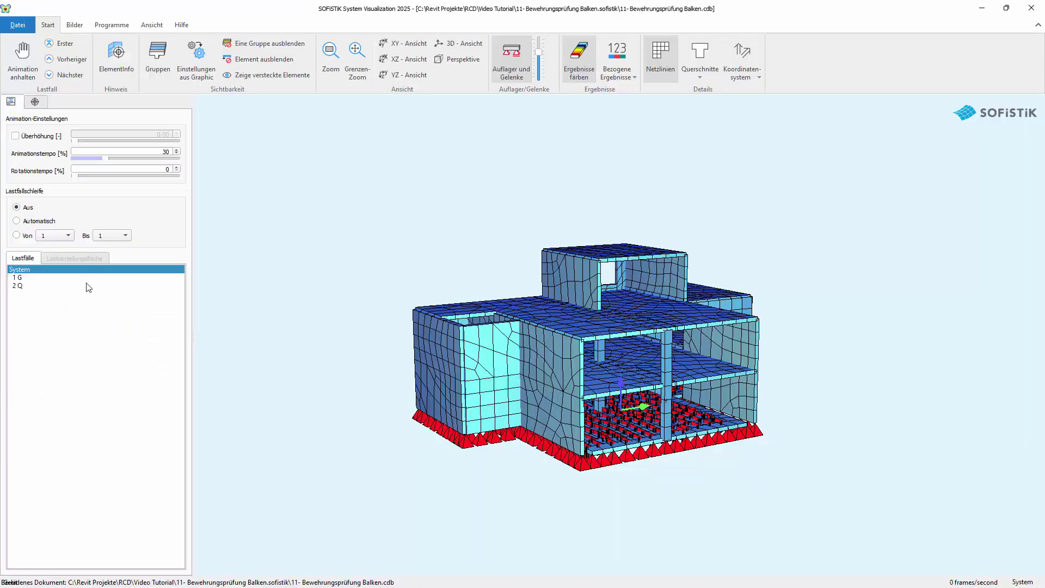
- Preview load case 1 G results, return to the System display, then close the visualization
left_click(86, 278)
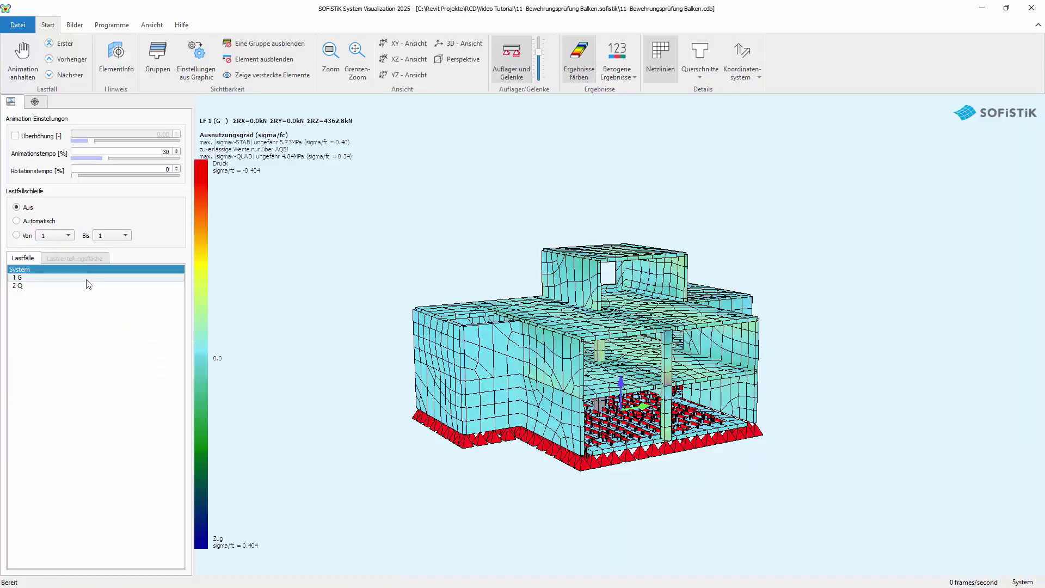
left_click(82, 270)
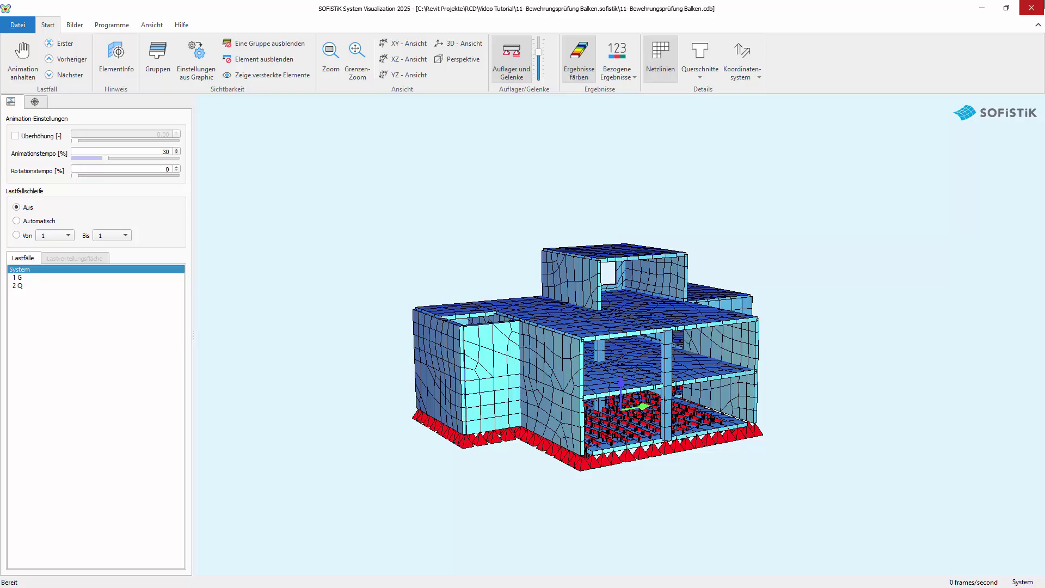
left_click(1031, 8)
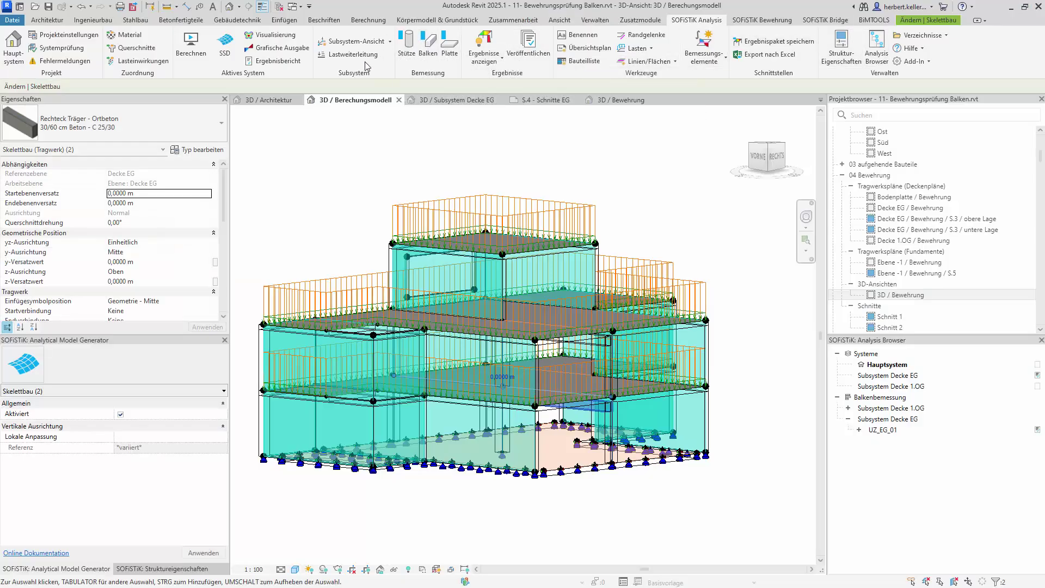
- Create subsystem views from levels via the Subsystem-Ansicht dropdown, opening the Decke EG 3D view
left_click(390, 41)
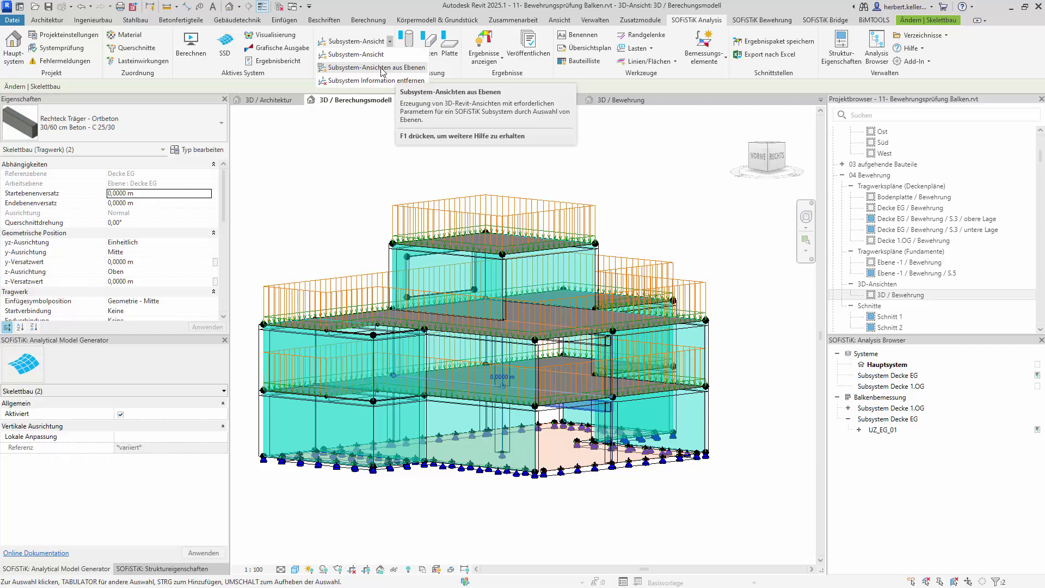
left_click(395, 68)
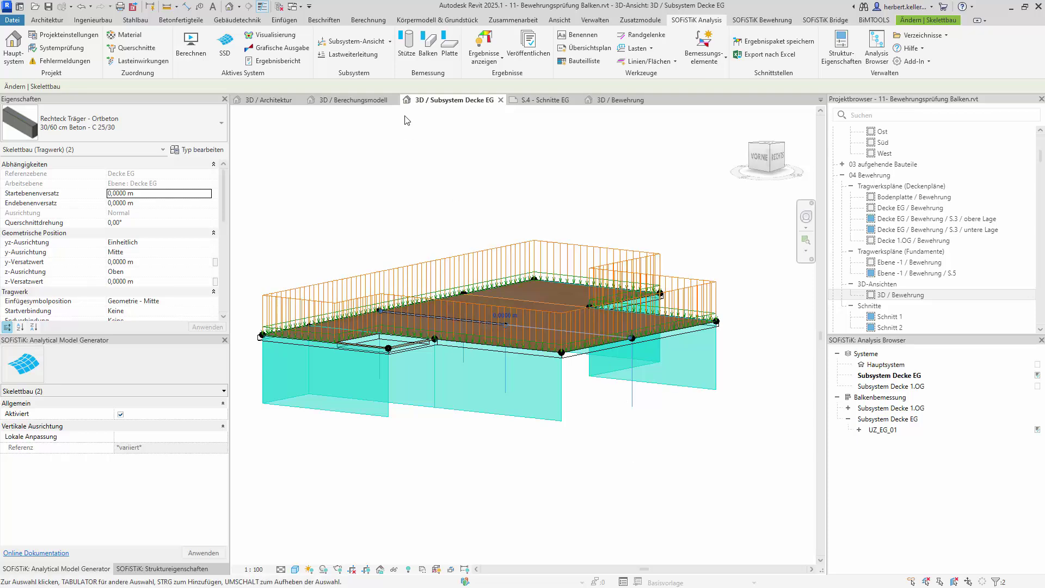
- Visualize the Decke EG slab, view its load case 2 Q deformation, then close the visualization
left_click(267, 35)
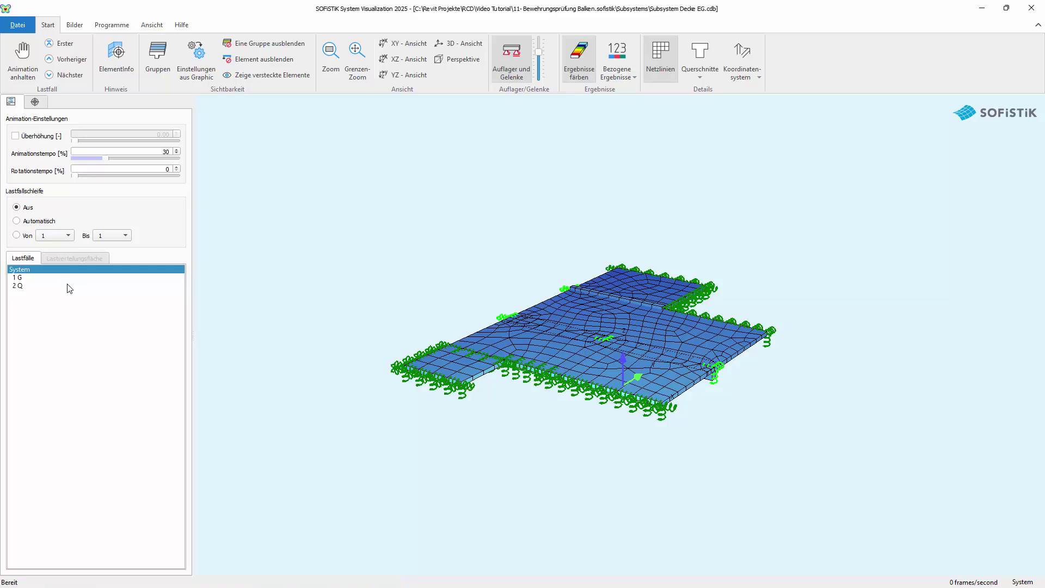
left_click(68, 285)
left_click(38, 269)
left_click(1029, 9)
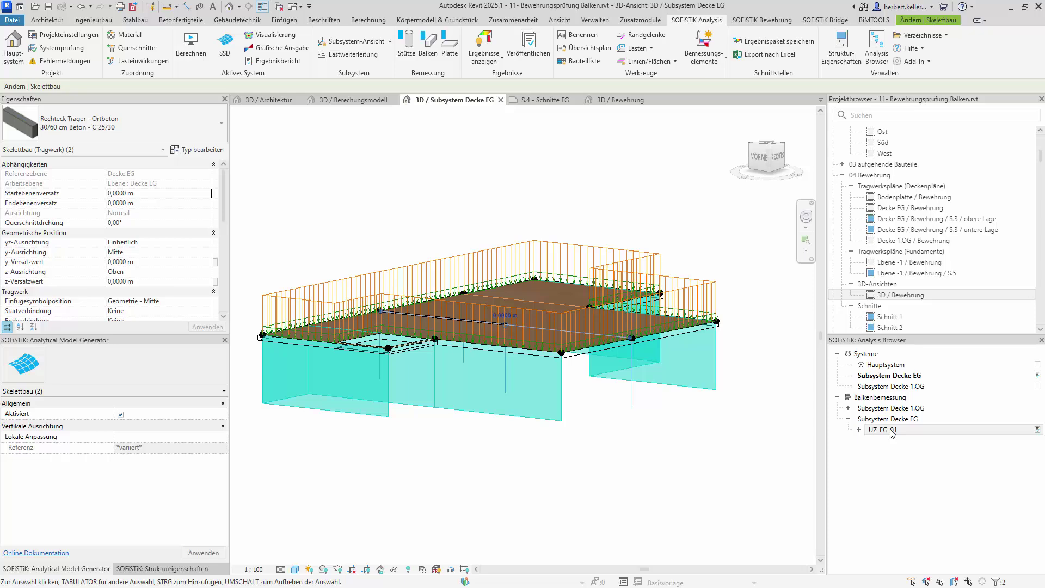
double_click(892, 430)
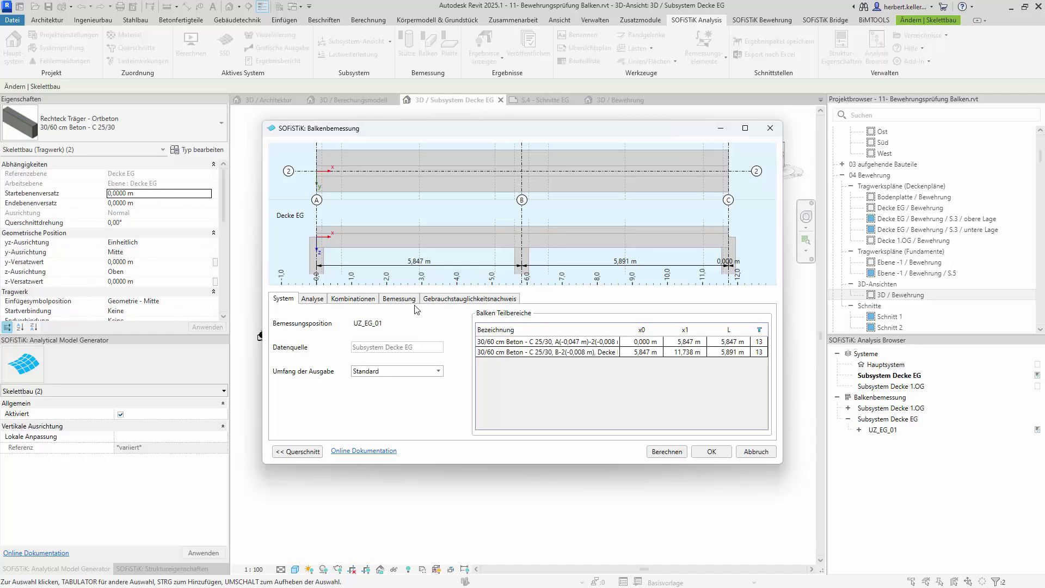
left_click(357, 299)
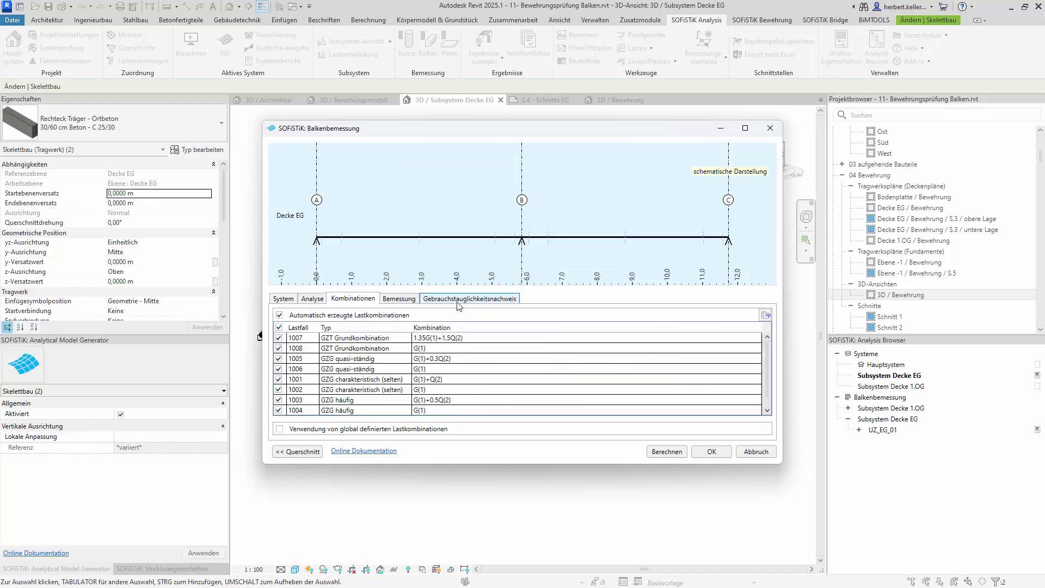
left_click(292, 299)
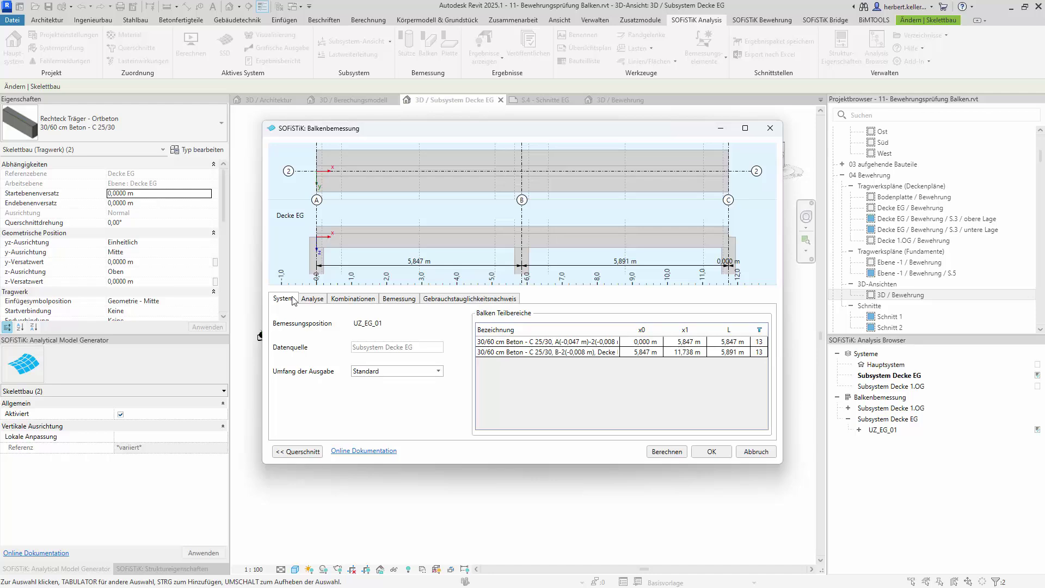
left_click(759, 451)
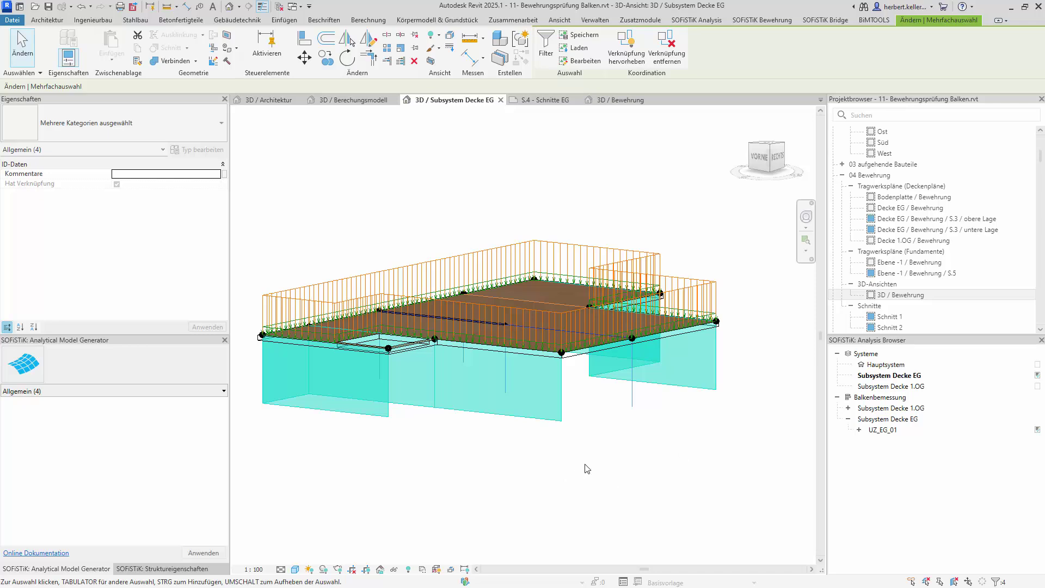
left_click(1037, 429)
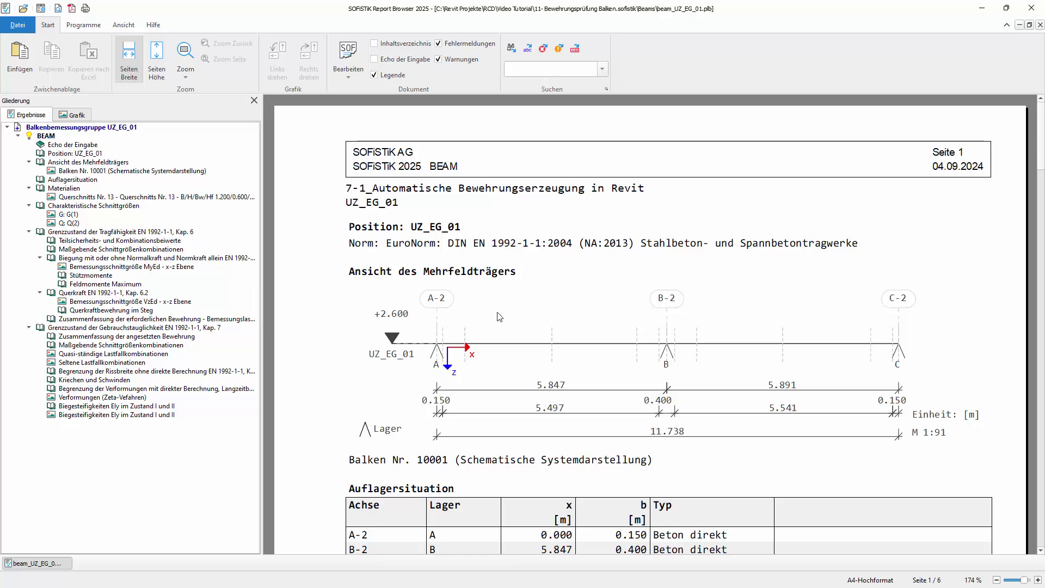
left_click(1031, 8)
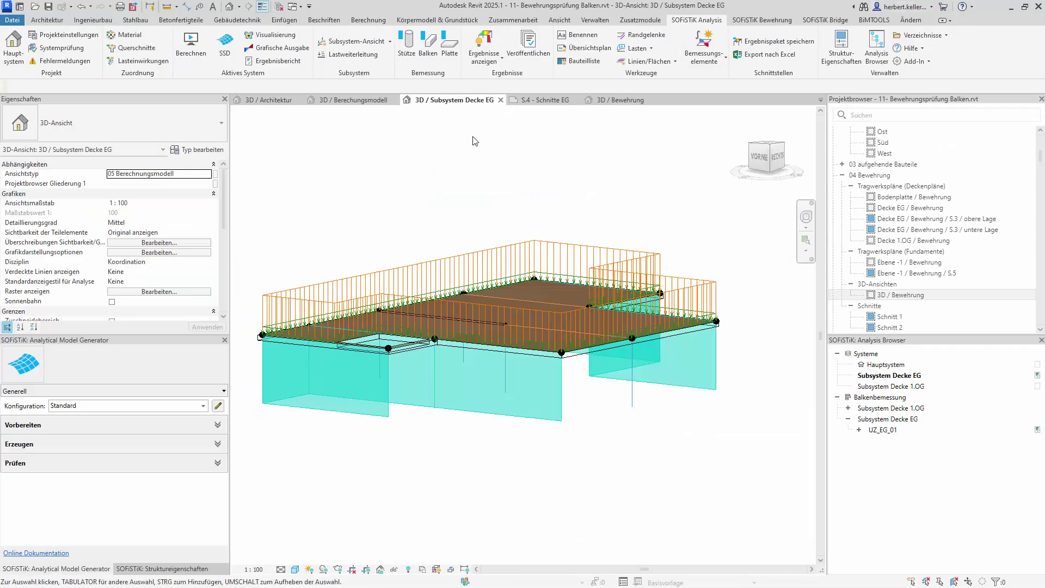
- Zoom into Schnitt 2 on S.4 - Schnitte EG to check 2Ø20, 2Ø25, 4Ø14 rebar, then open 3D / Bewehrung
left_click(541, 100)
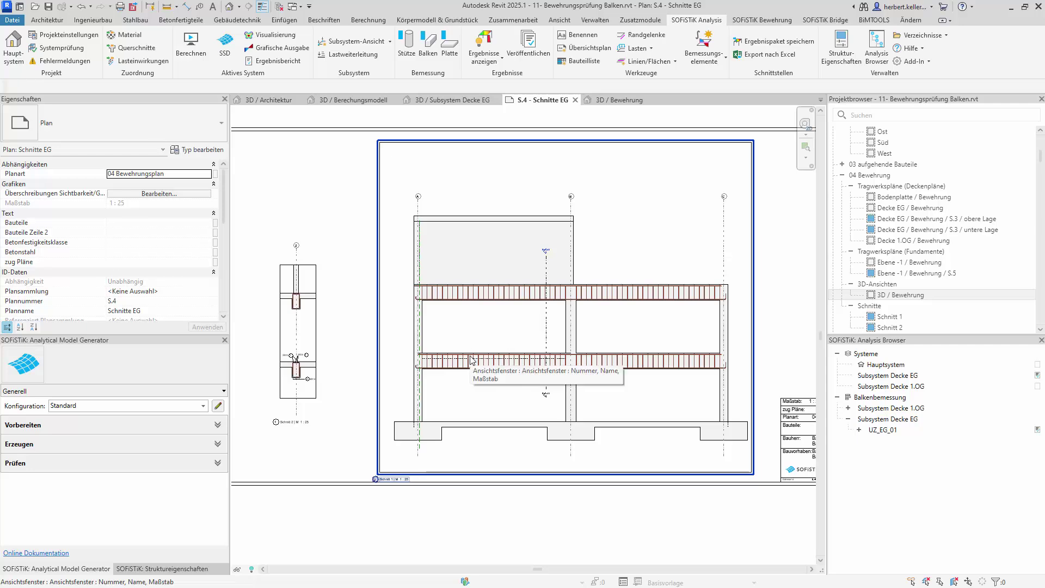
scroll(272, 367, "up", 3)
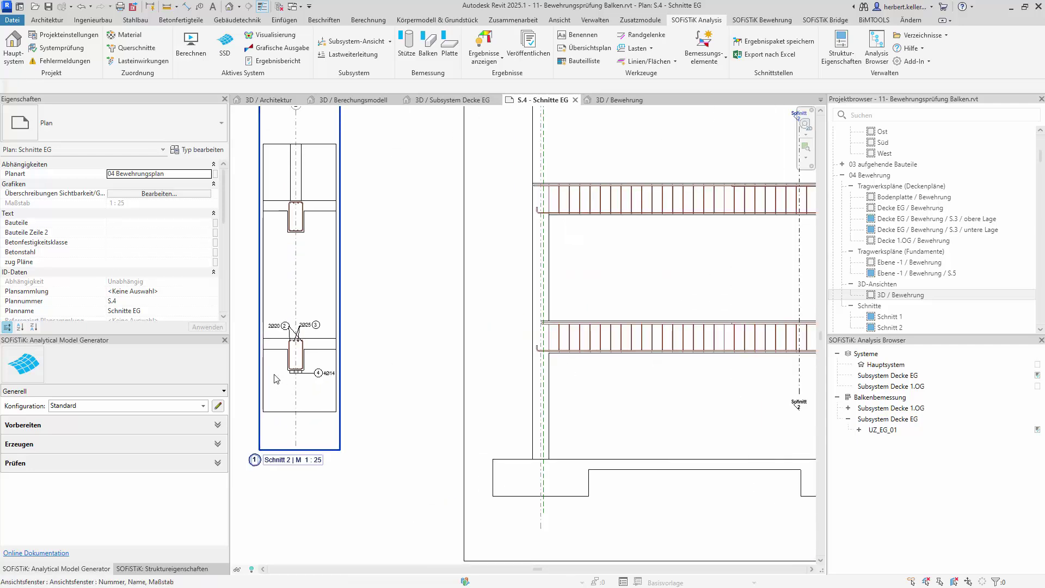
scroll(265, 366, "up", 3)
scroll(271, 354, "up", 2)
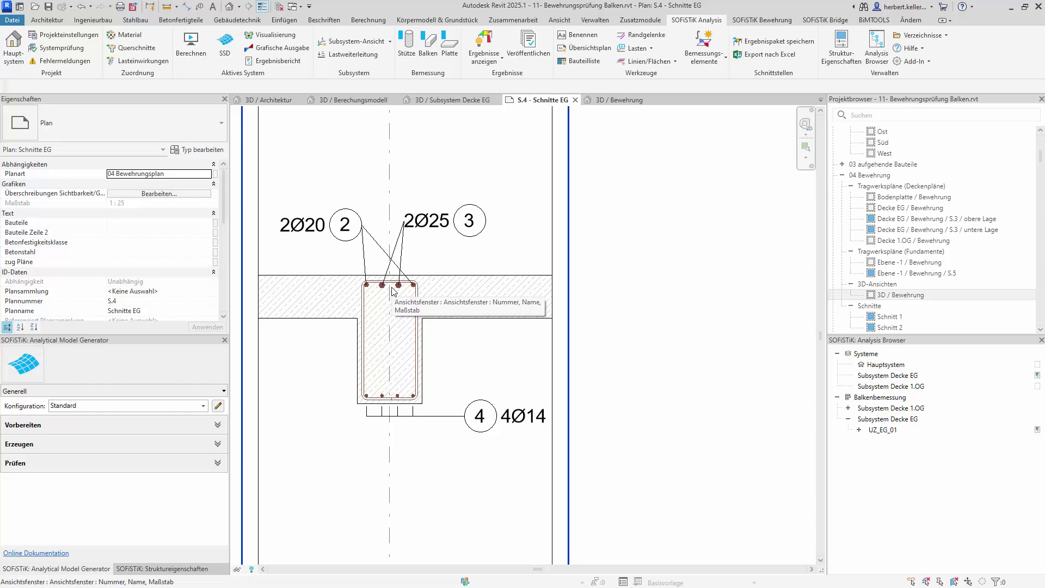
left_click(643, 98)
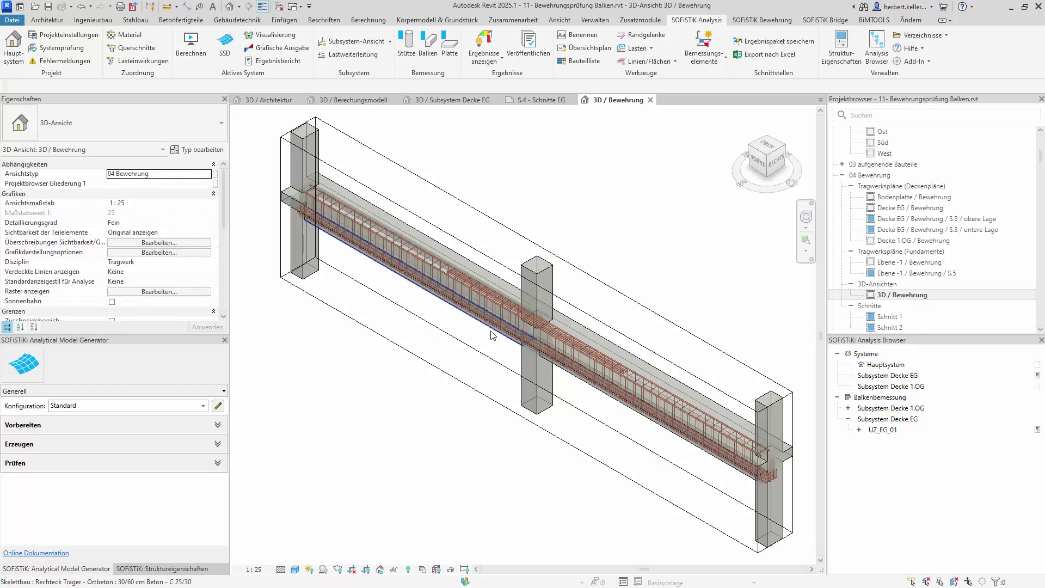
- Zoom around the beam and column to inspect stirrups and bars, then show the SOFiSTiK Bewehrung commands
scroll(603, 329, "up", 2)
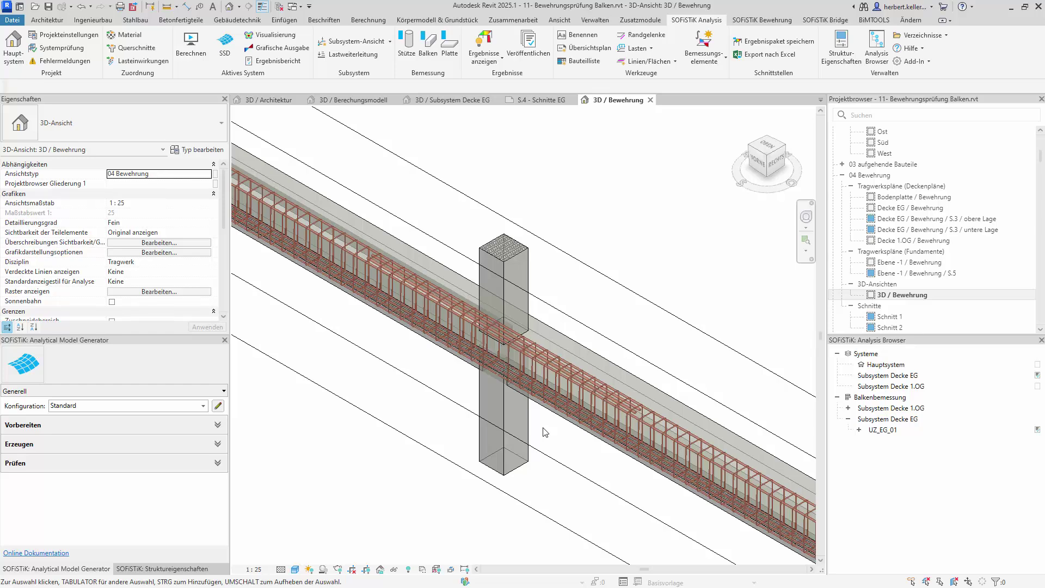
scroll(381, 429, "down", 1)
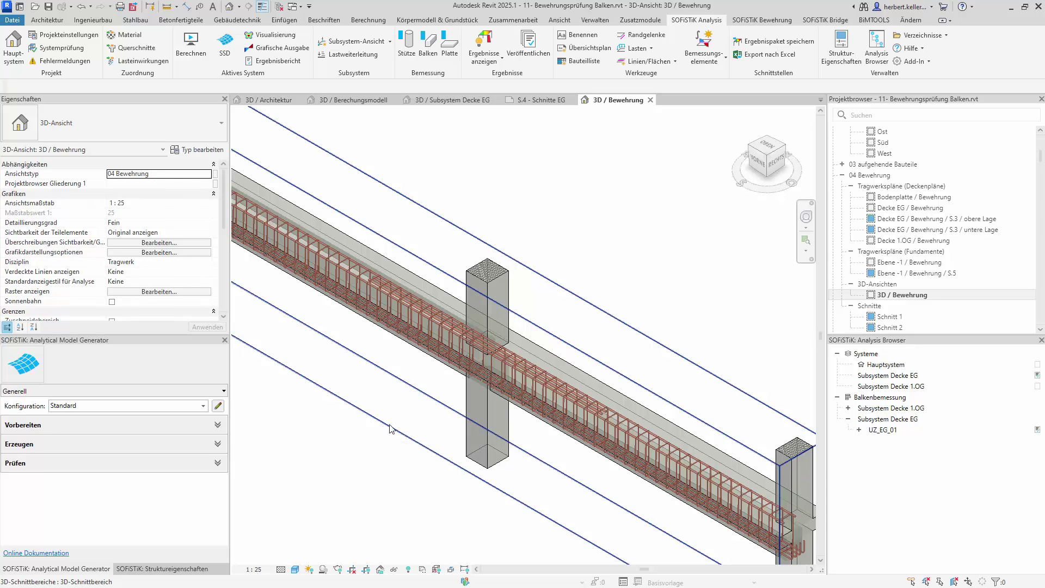
scroll(389, 421, "up", 1)
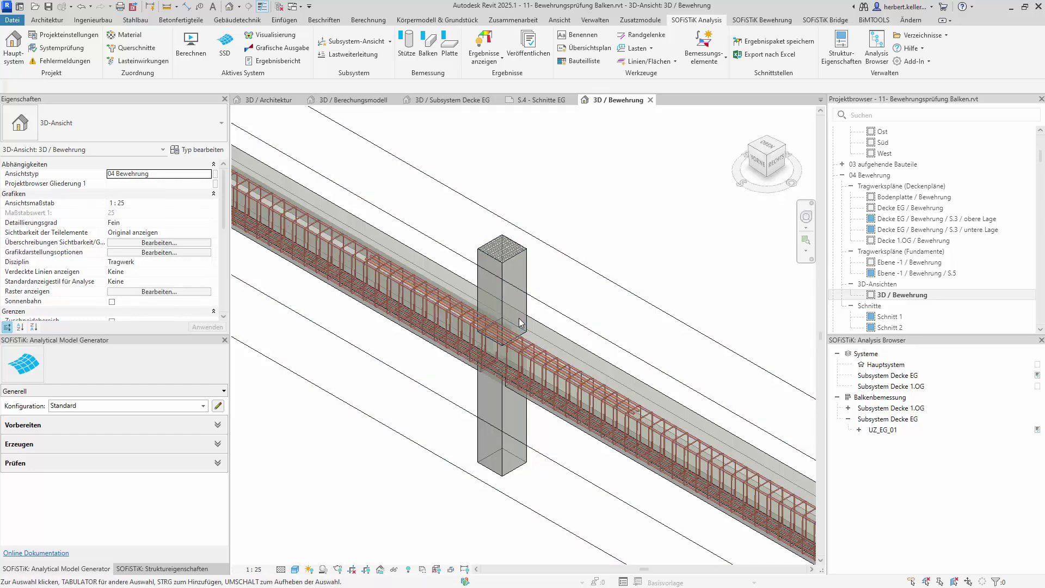
left_click(761, 22)
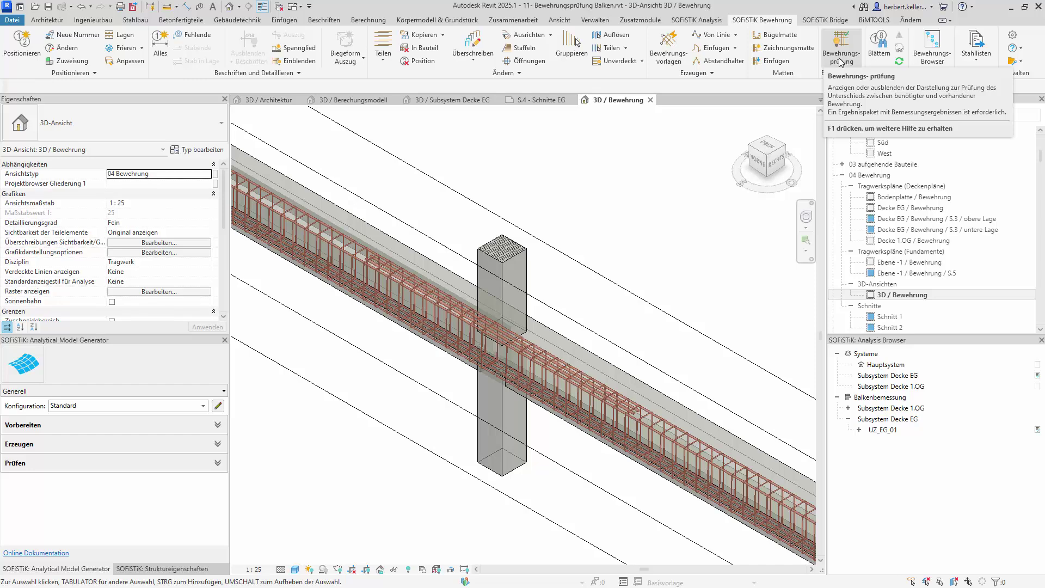
- Return to the SOFiSTiK Analysis commands and list the Ergebnisse anzeigen options
left_click(697, 22)
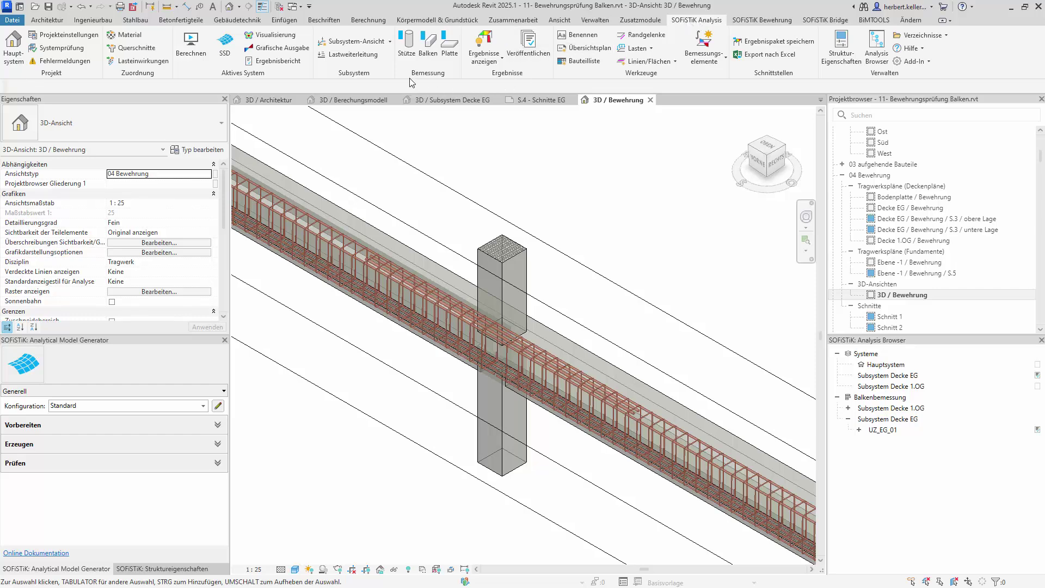
left_click(491, 65)
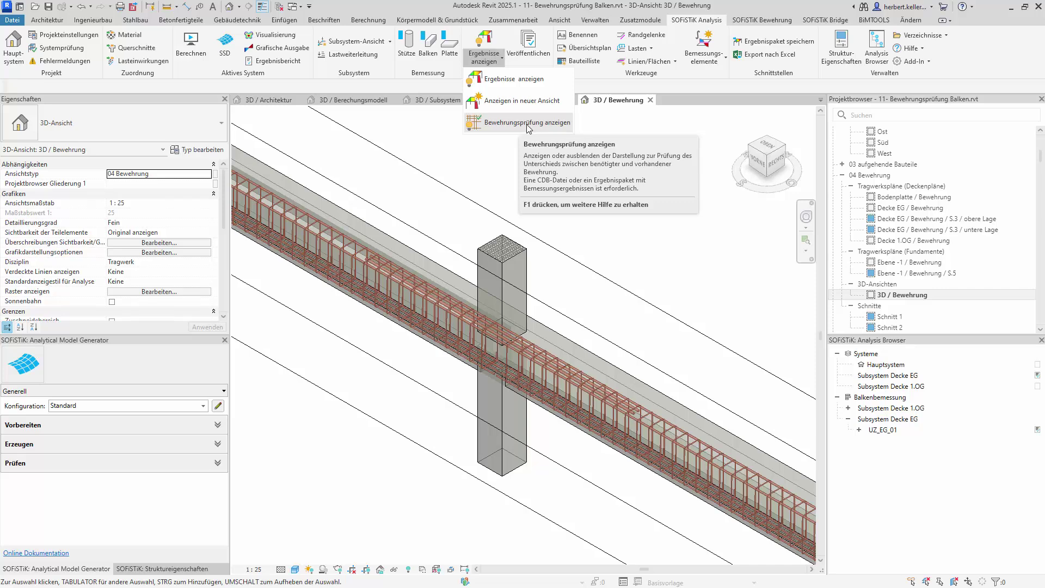
left_click(529, 125)
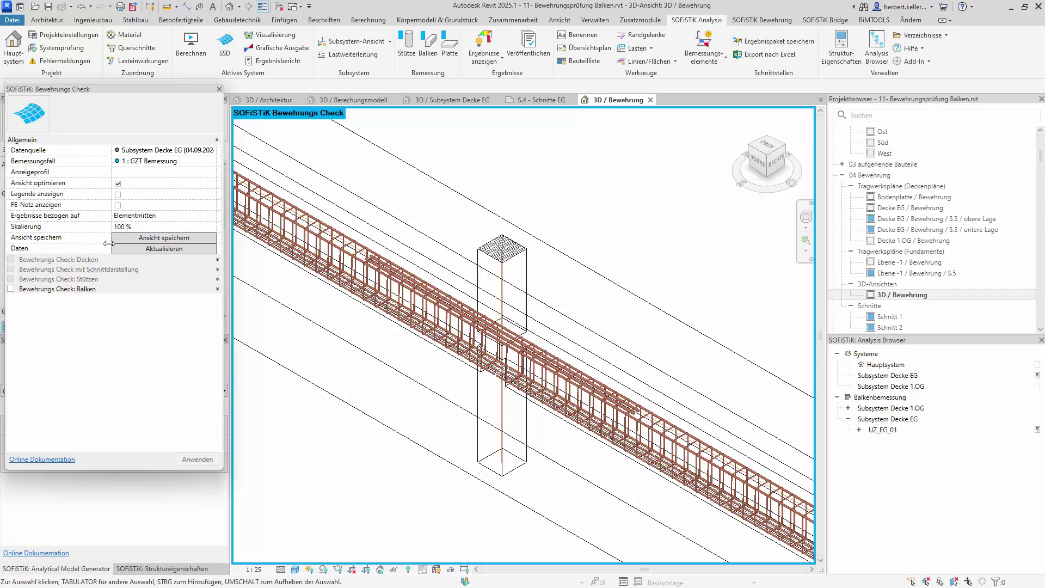
mouse_move(204, 161)
mouse_move(167, 161)
left_click(212, 162)
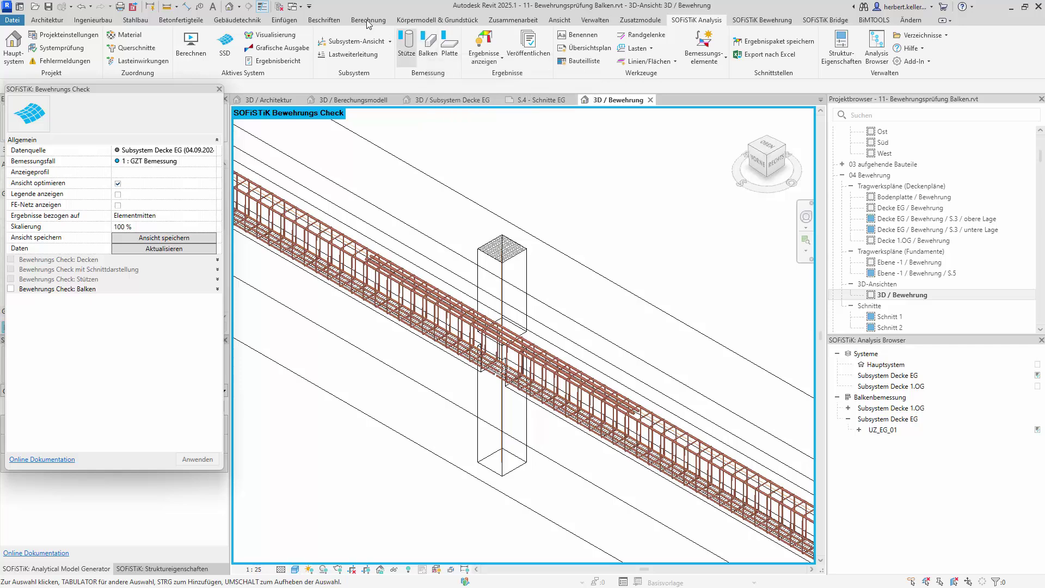
- Launch SOFiSTiK Structural Desktop with SSD and dismiss the Hinweis notice
left_click(235, 45)
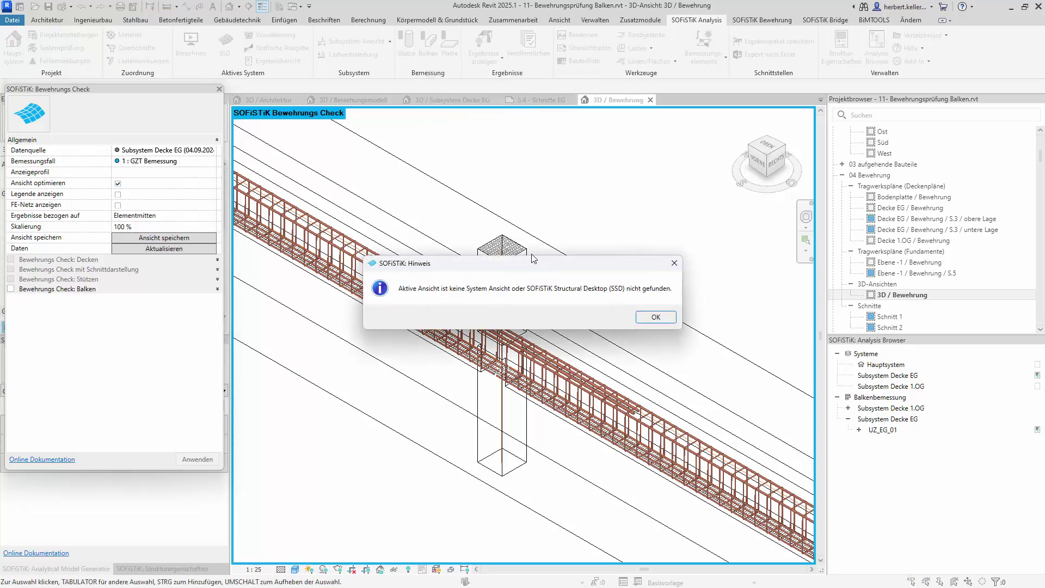
left_click(654, 317)
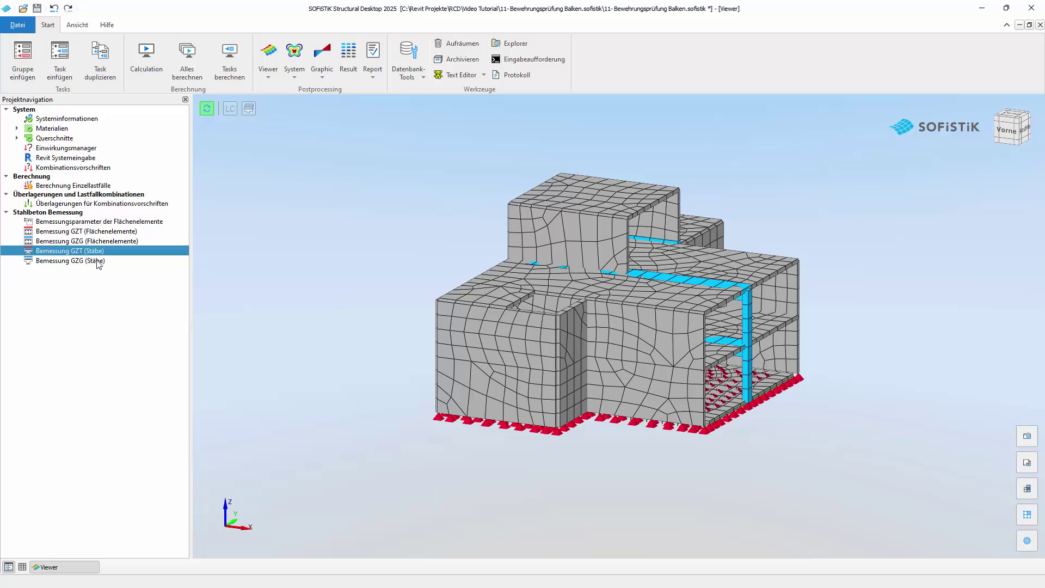
left_click(97, 260)
left_click(100, 260)
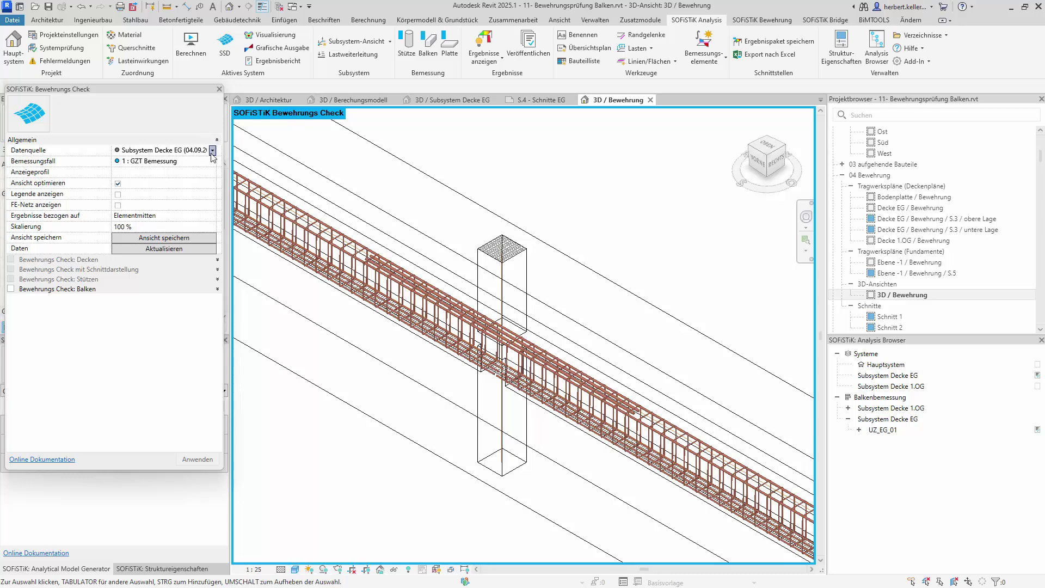
- Set the Bewehrungs Check data source back to Subsystem Decke EG, keeping design case 1 : GZT Bemessung
left_click(212, 150)
left_click(174, 185)
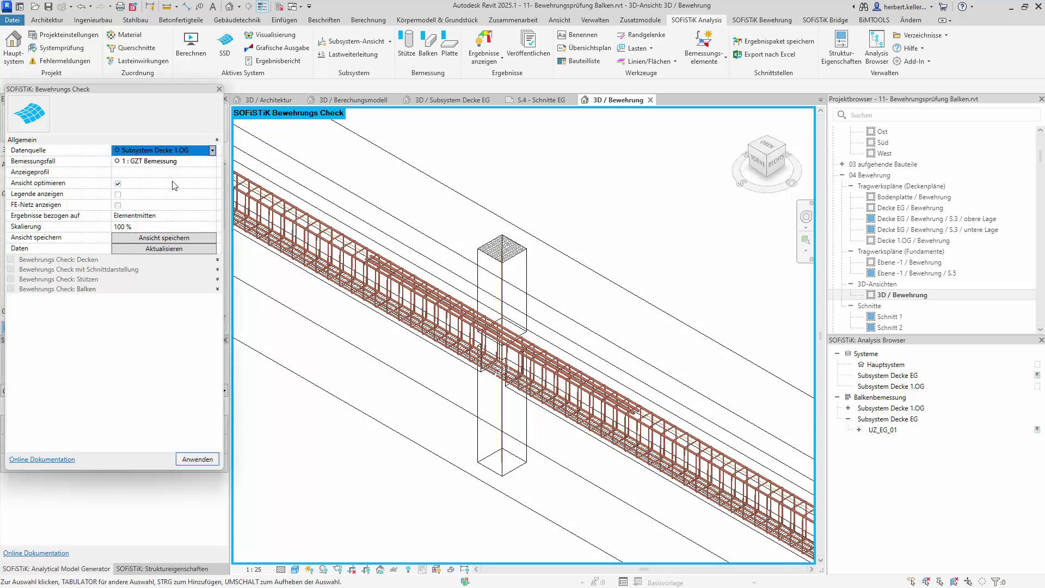
left_click(211, 161)
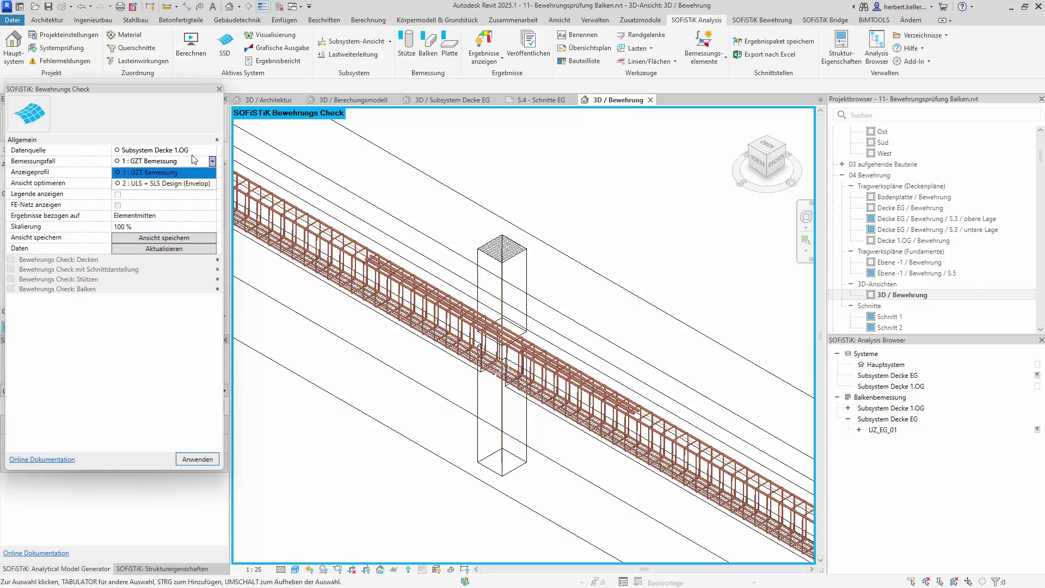
left_click(213, 158)
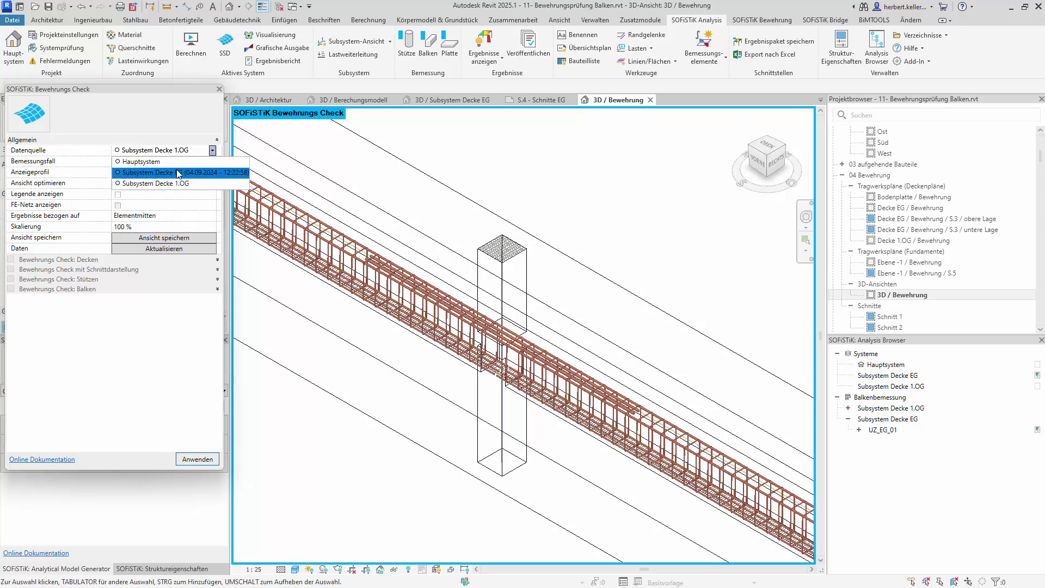
left_click(164, 169)
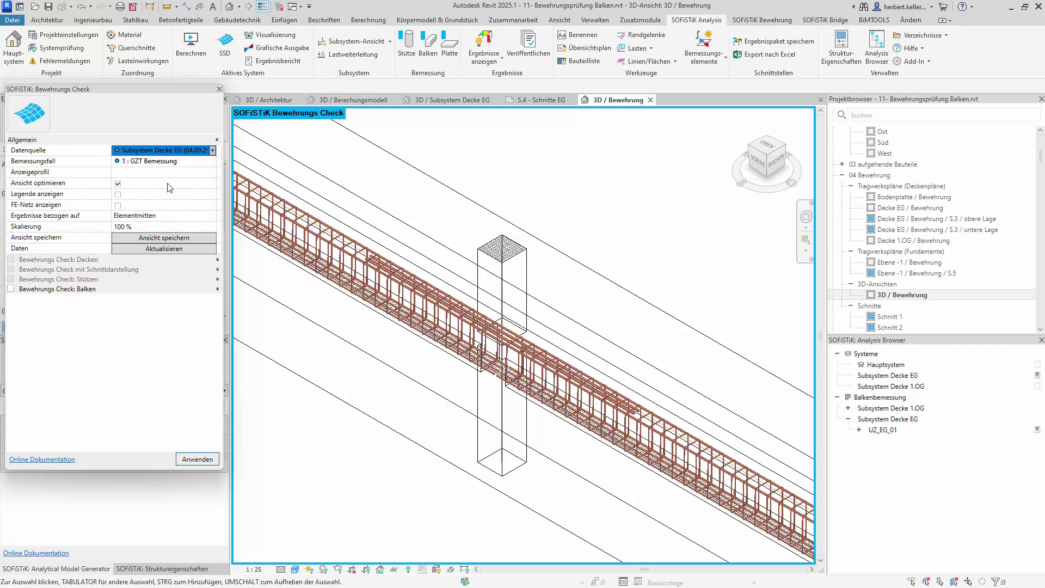
- Enable 'Bewehrungs Check: Balken' for required longitudinal reinforcement a_s,erf and apply it
left_click(87, 289)
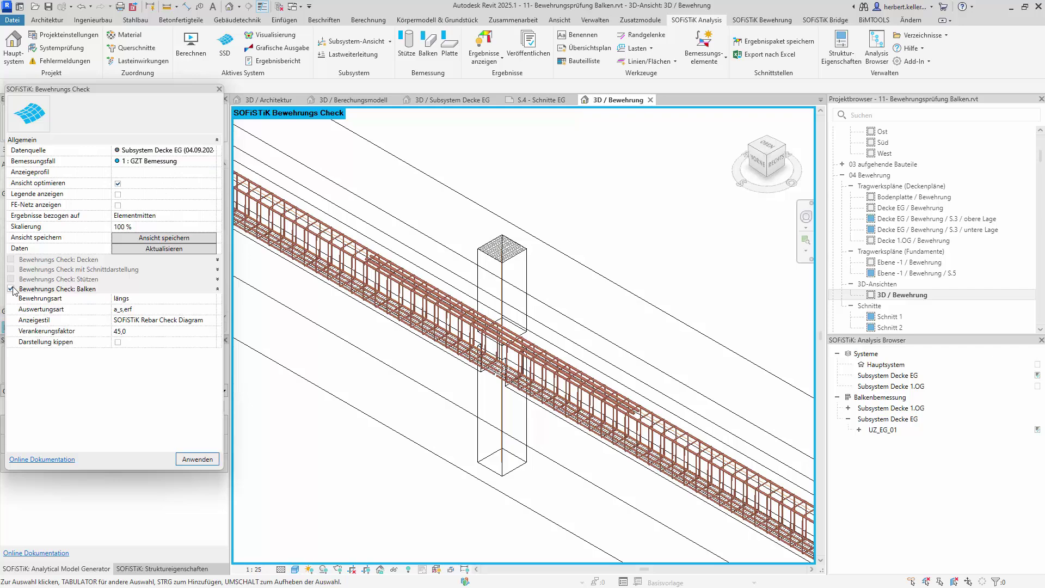
key("Return")
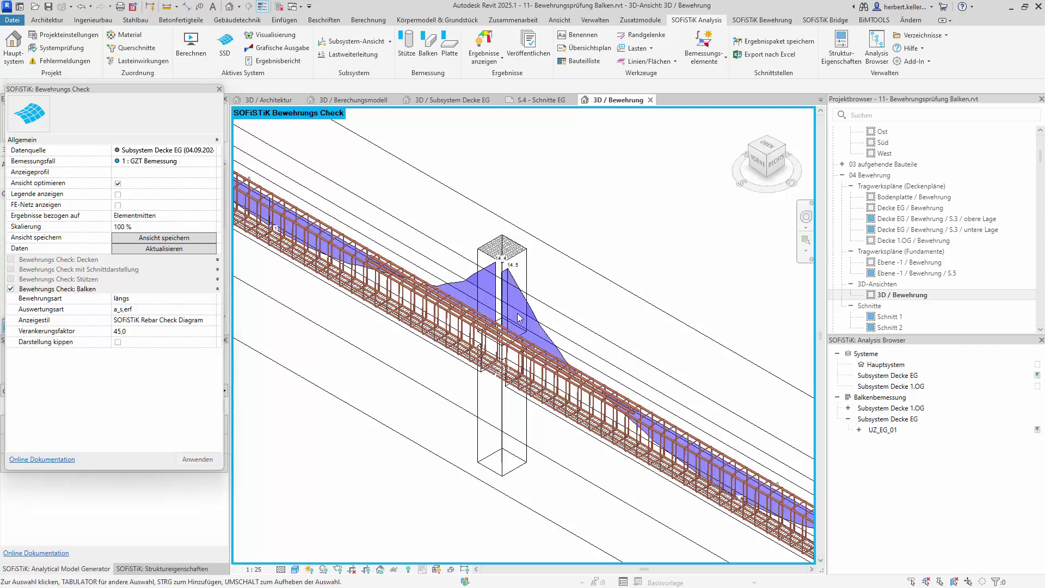
scroll(517, 308, "up", 2)
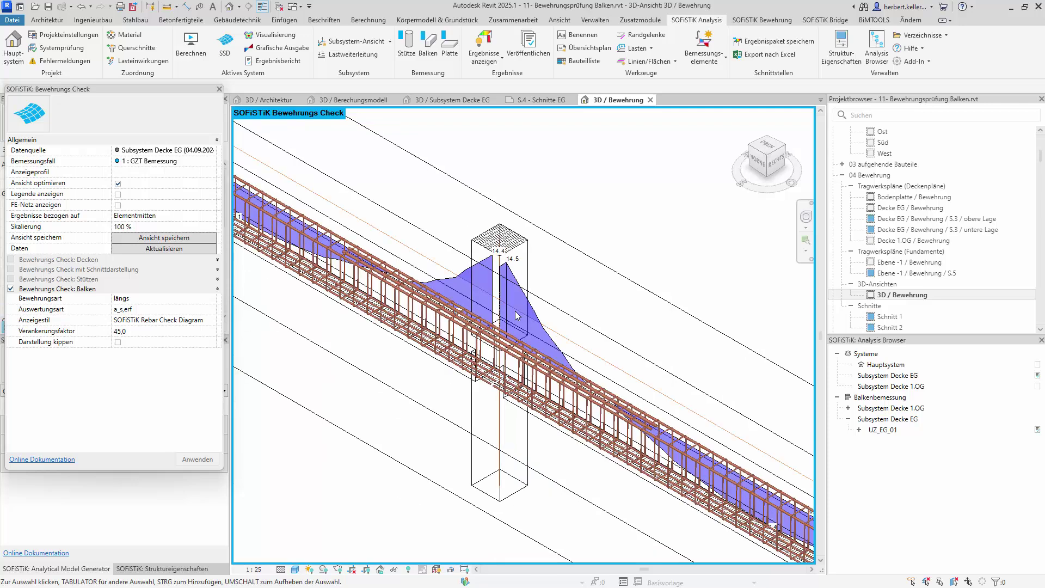
scroll(515, 308, "down", 1)
scroll(517, 327, "down", 1)
scroll(516, 326, "up", 1)
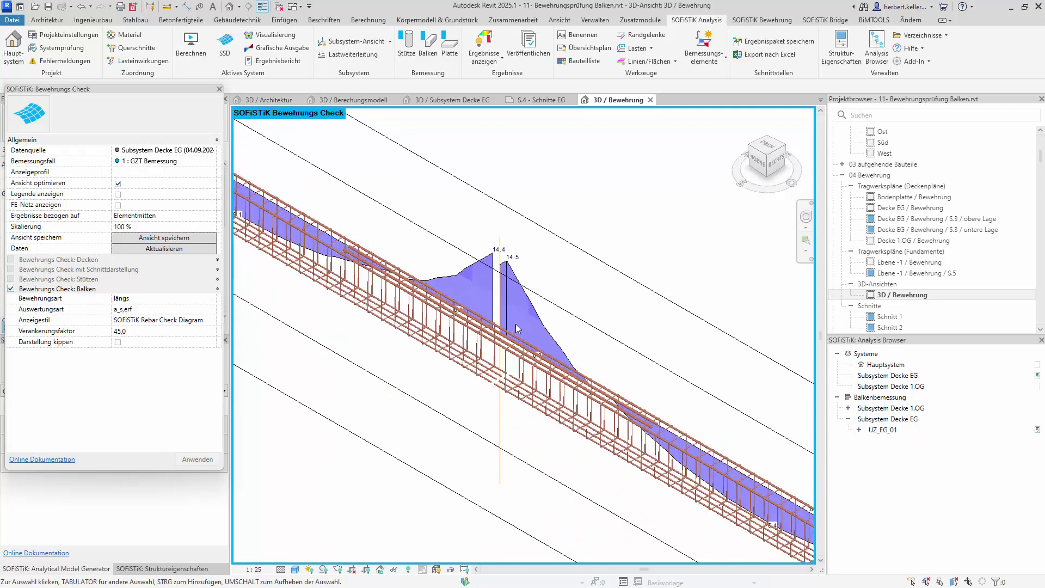
scroll(515, 324, "up", 1)
scroll(506, 256, "up", 1)
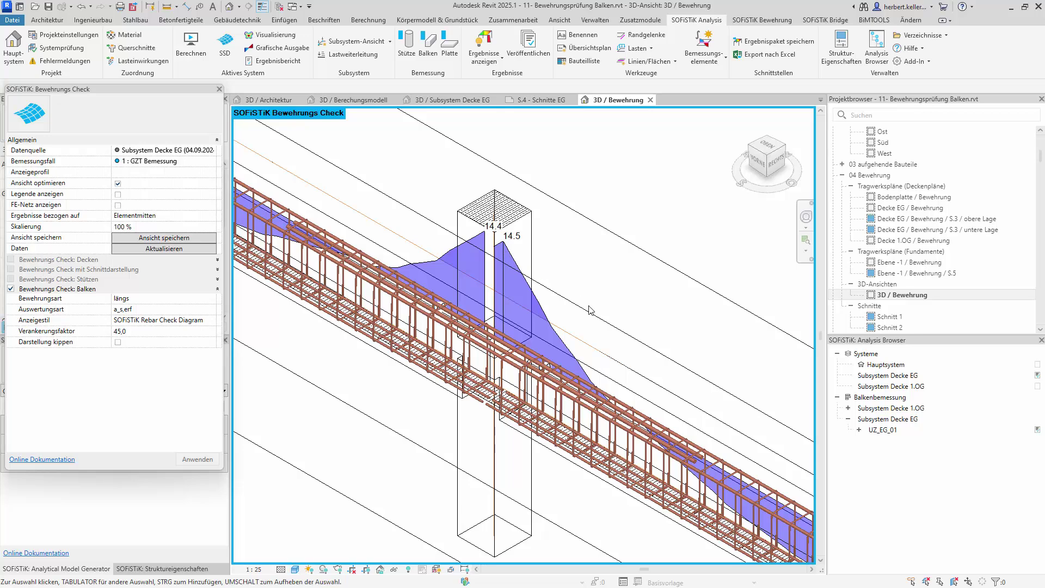
scroll(506, 256, "down", 2)
scroll(755, 484, "up", 1)
scroll(755, 484, "up", 2)
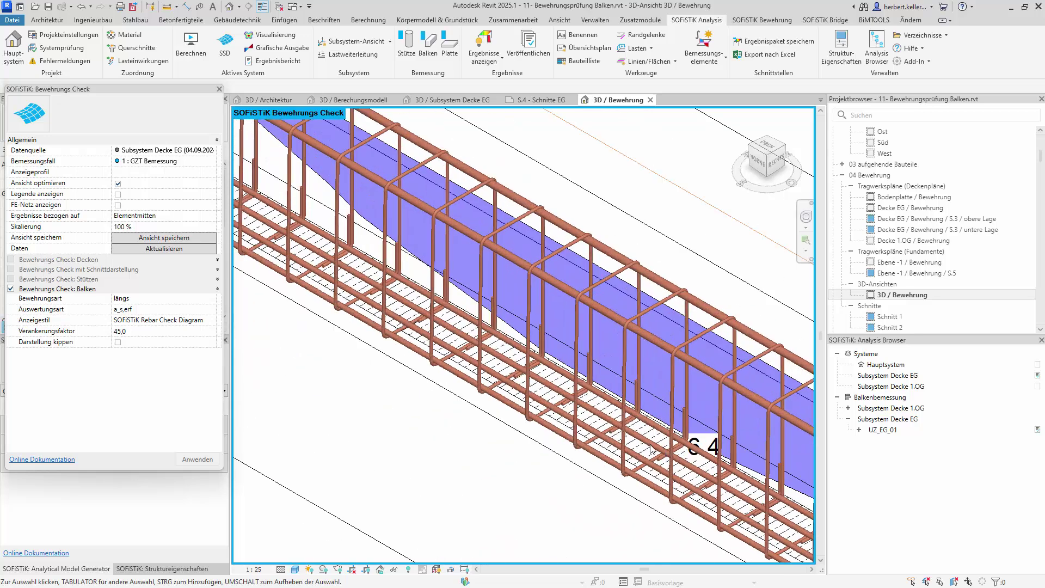
scroll(651, 449, "down", 1)
scroll(652, 449, "down", 1)
scroll(651, 449, "down", 1)
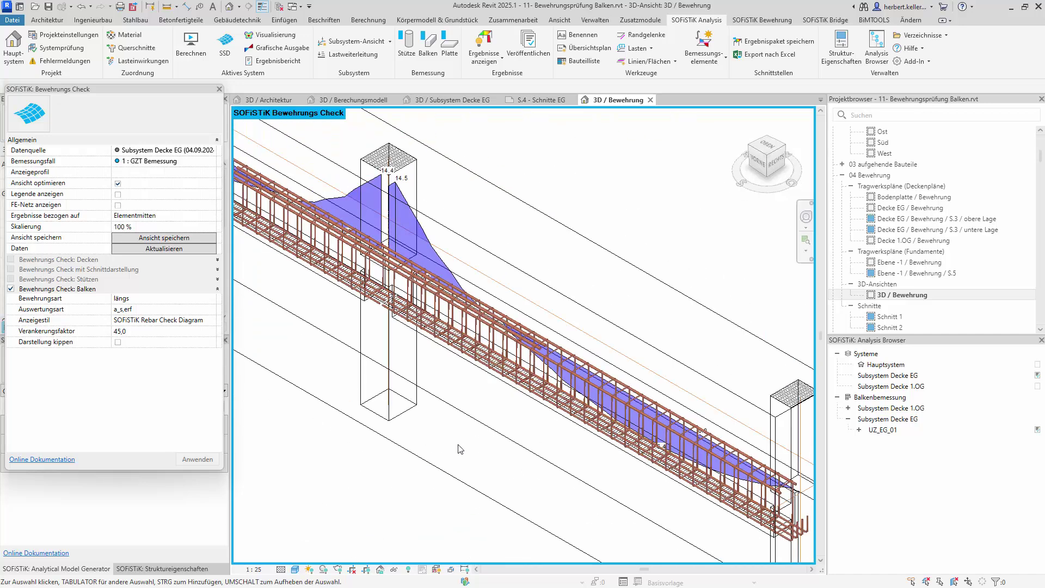
middle_click_drag(459, 443, 547, 481)
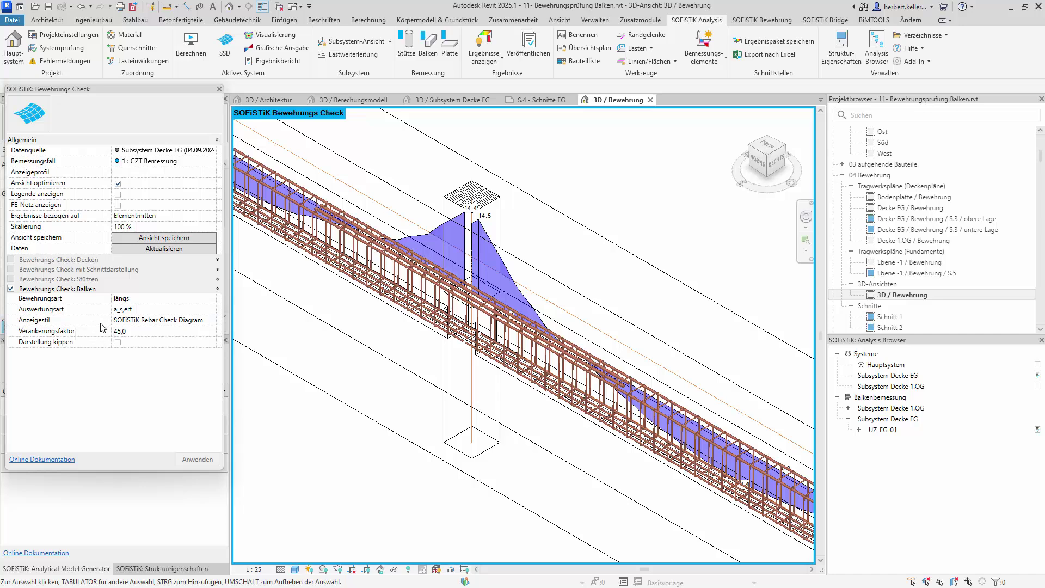
- Keep SOFiSTiK Rebar Check Diagram as the Anzeigestil and switch to the Verwalten ribbon
left_click(138, 322)
left_click(212, 320)
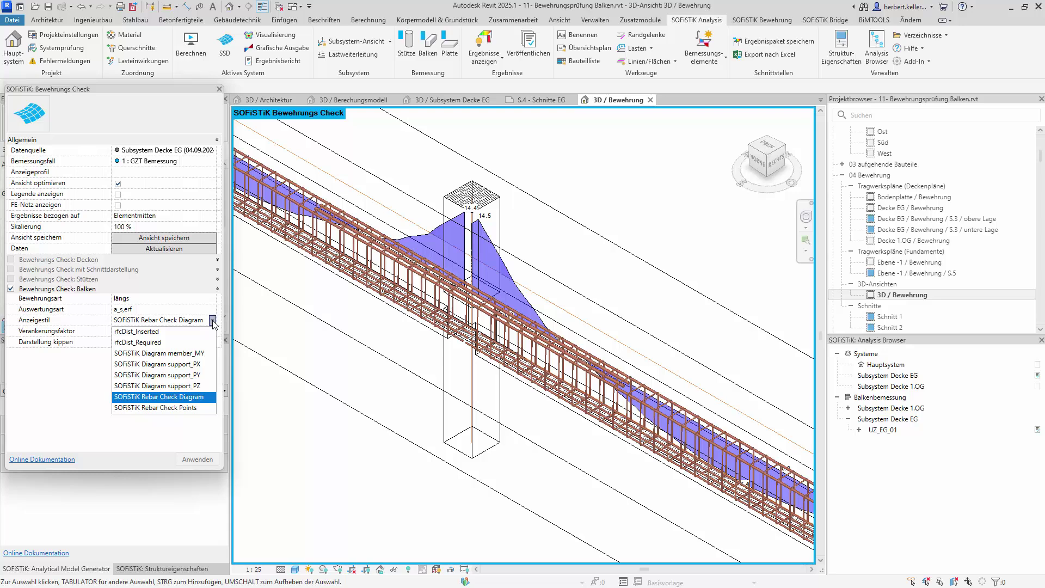
left_click(212, 320)
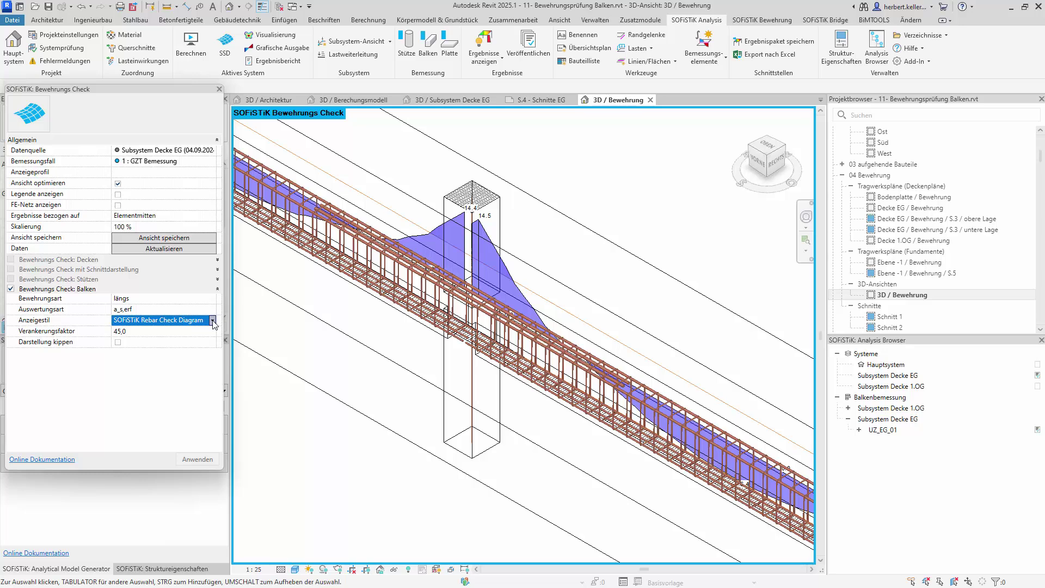
left_click(593, 21)
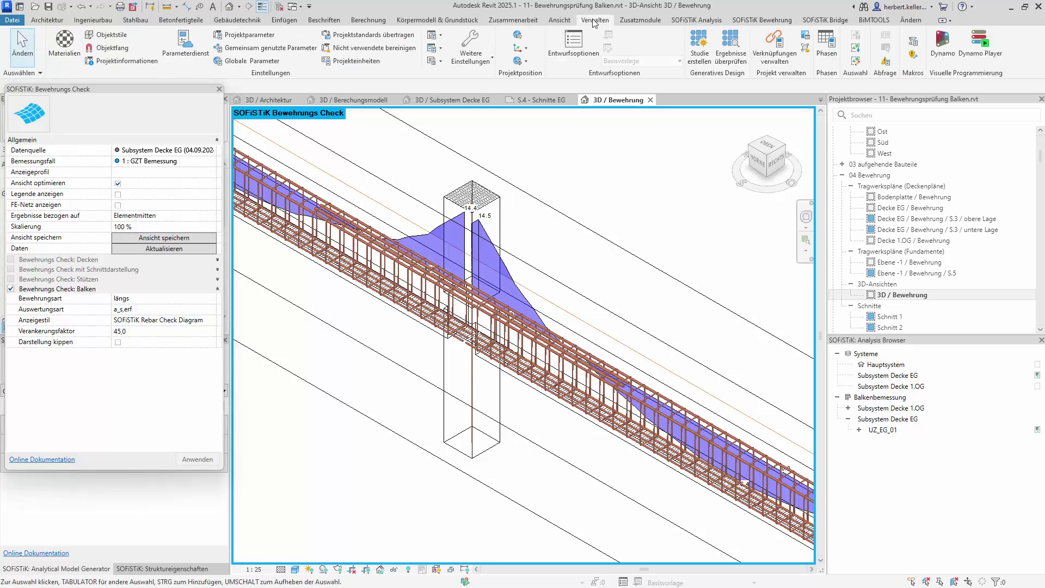
- Bring up Anzeigestile für Analyse and select the SOFiSTiK Rebar Check Diagram style
left_click(483, 66)
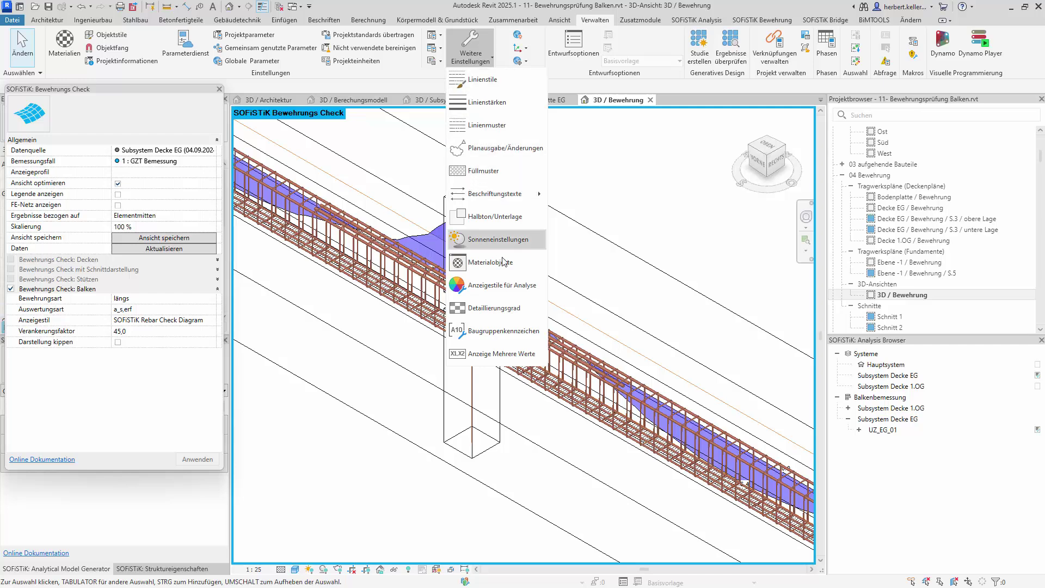
left_click(517, 290)
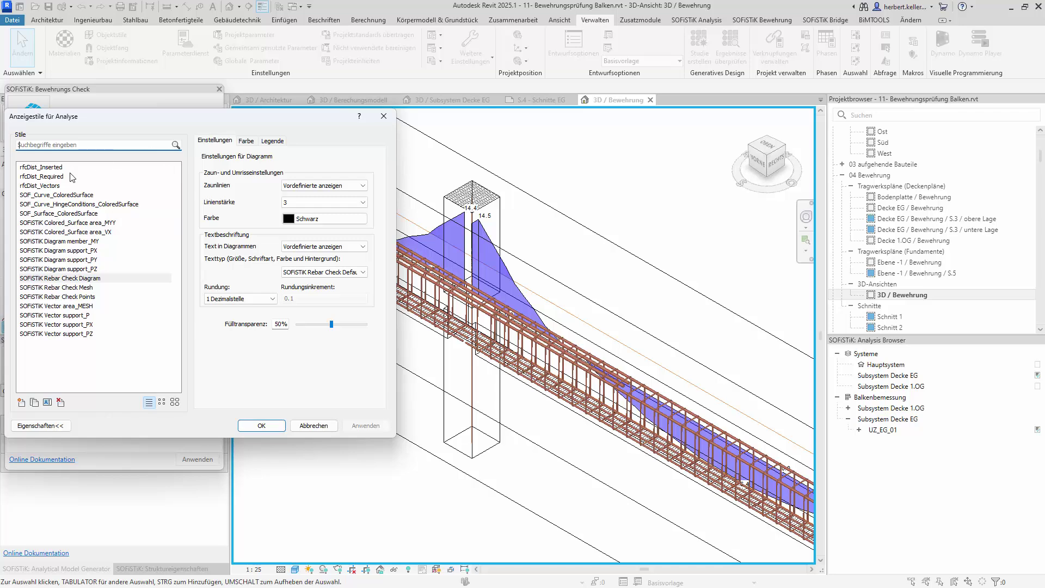
left_click(93, 279)
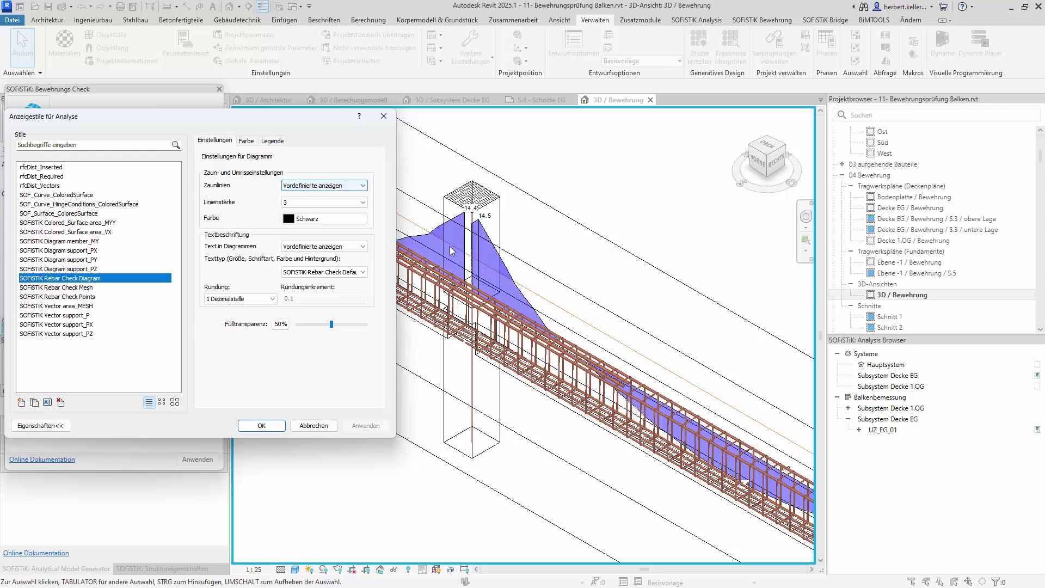
- Set the style's Zaunlinien to 'Vordefinierte anzeigen' instead of showing all, and apply
left_click(362, 185)
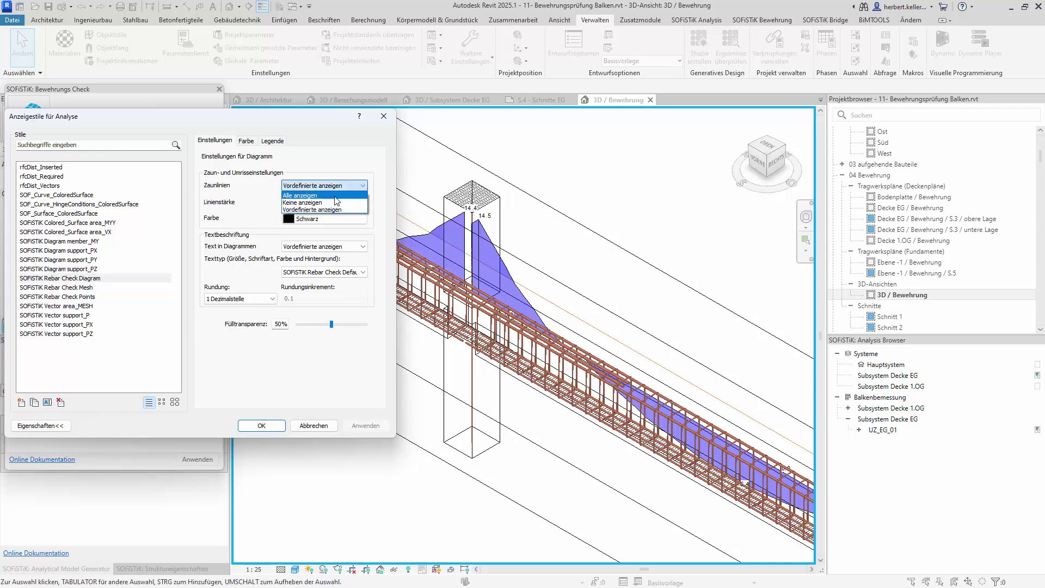
left_click(335, 199)
left_click(365, 425)
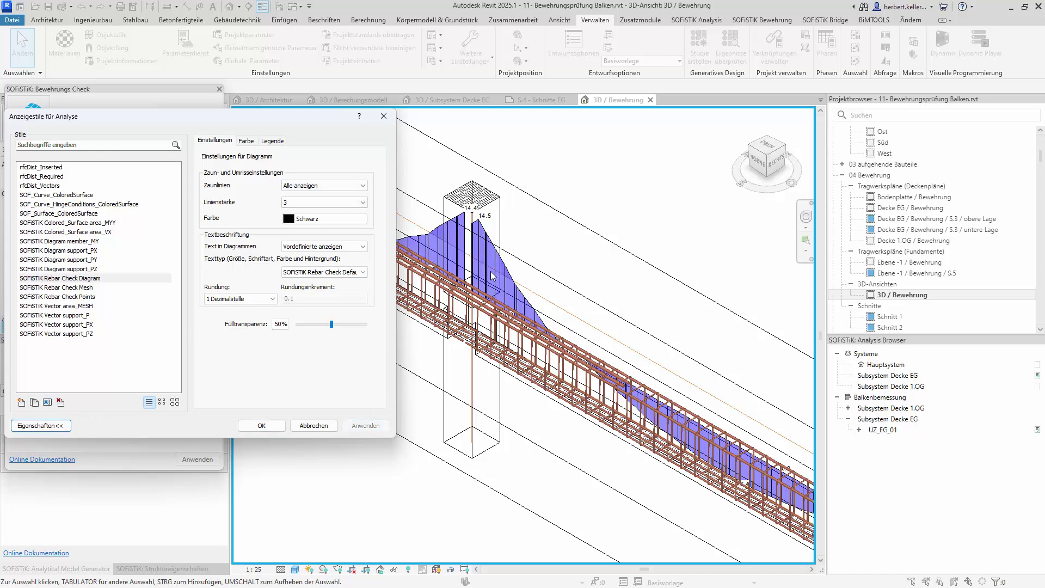
left_click(361, 186)
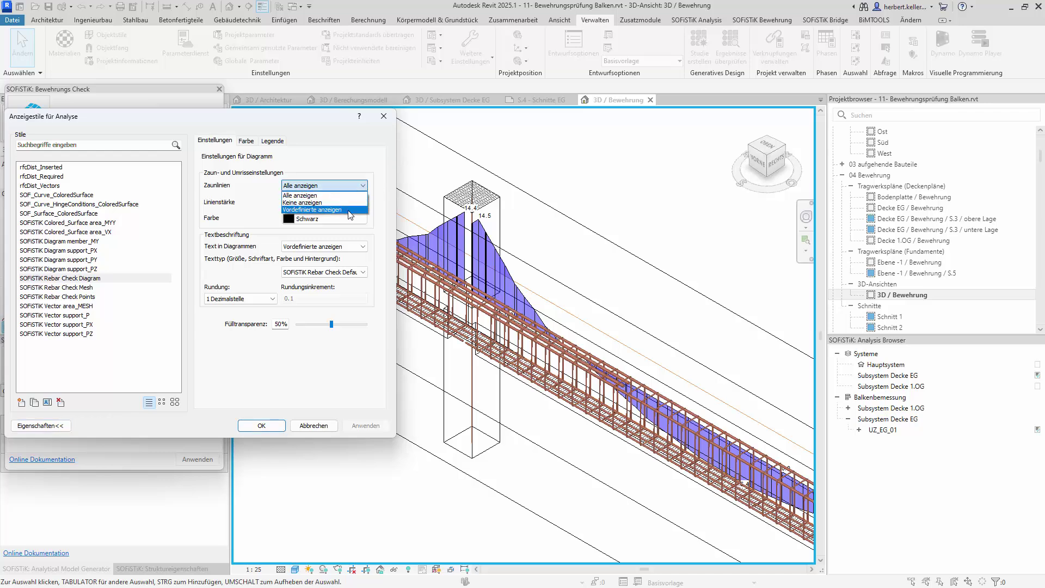
left_click(350, 210)
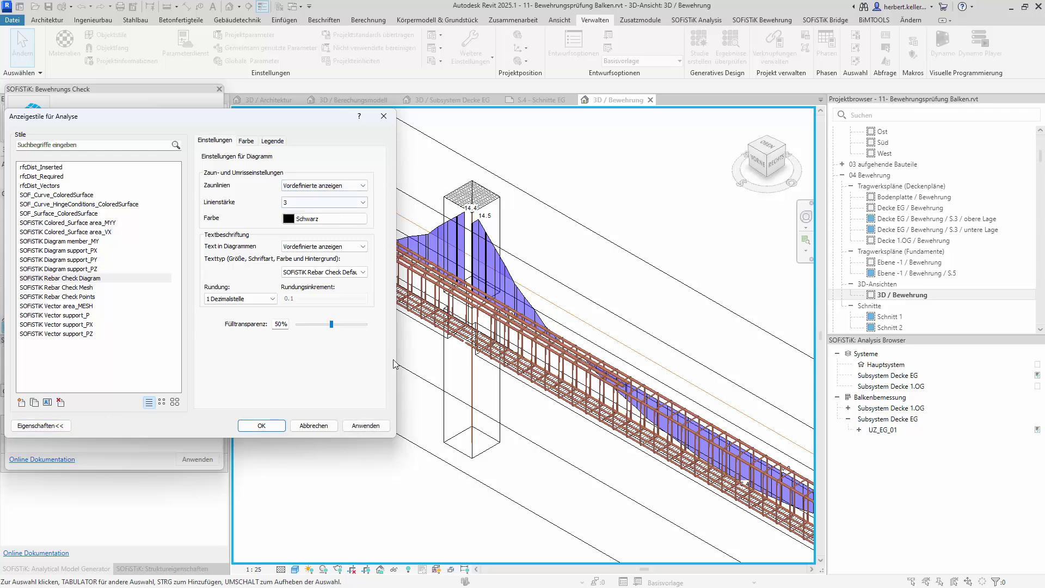
left_click(374, 429)
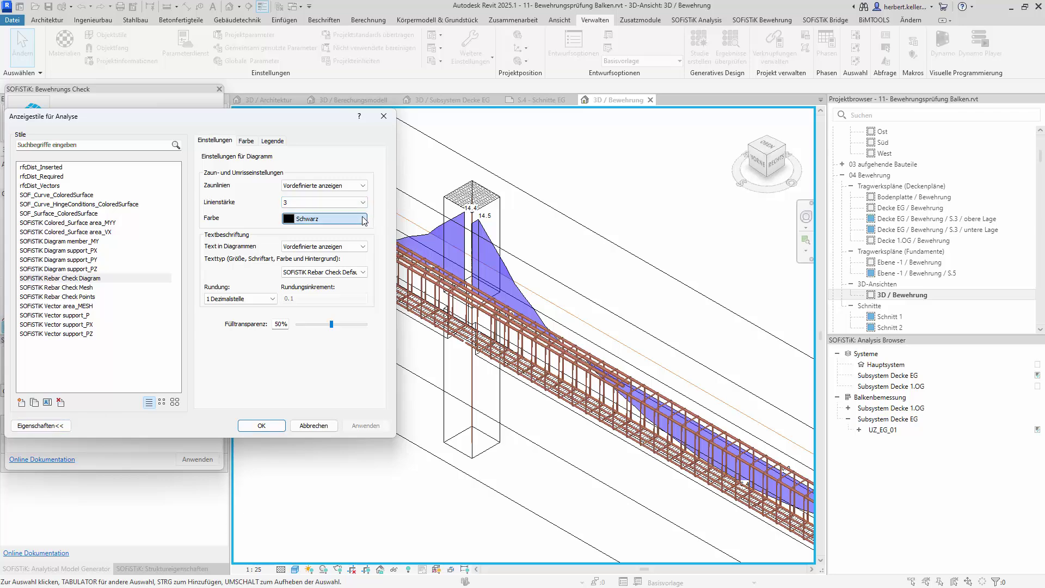
left_click(324, 218)
left_click(165, 287)
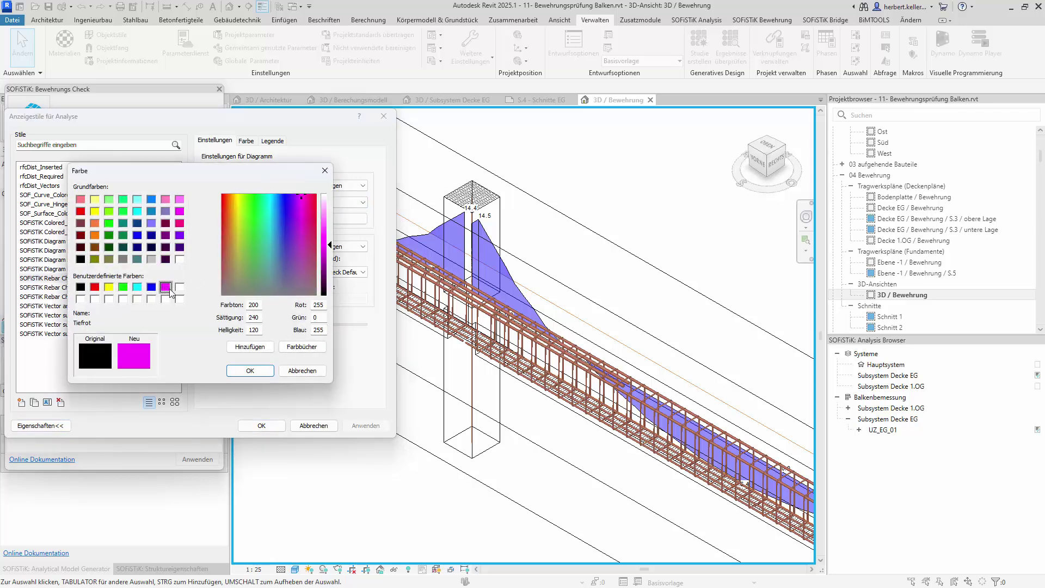
left_click(261, 373)
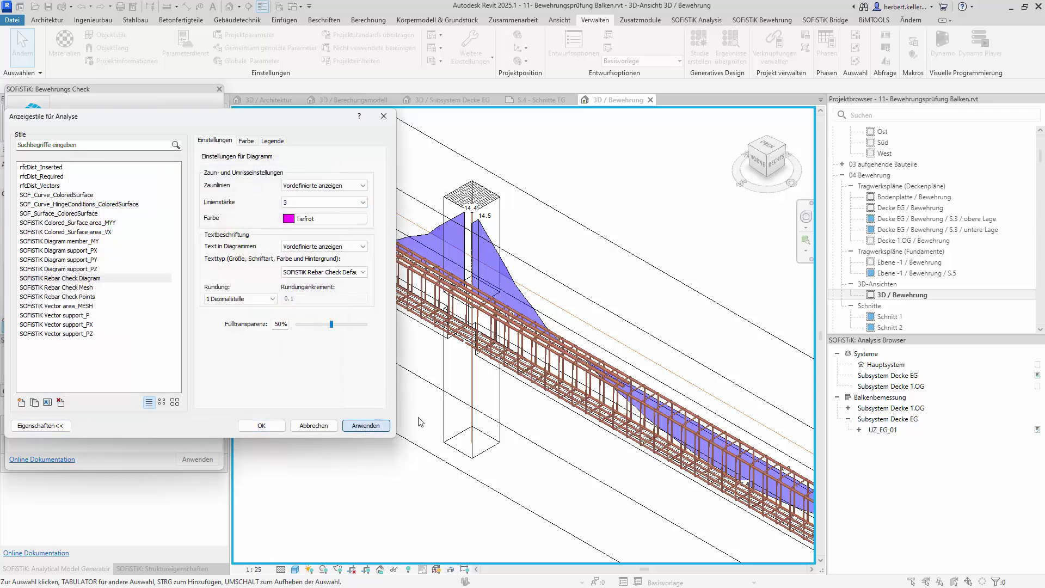
left_click(365, 424)
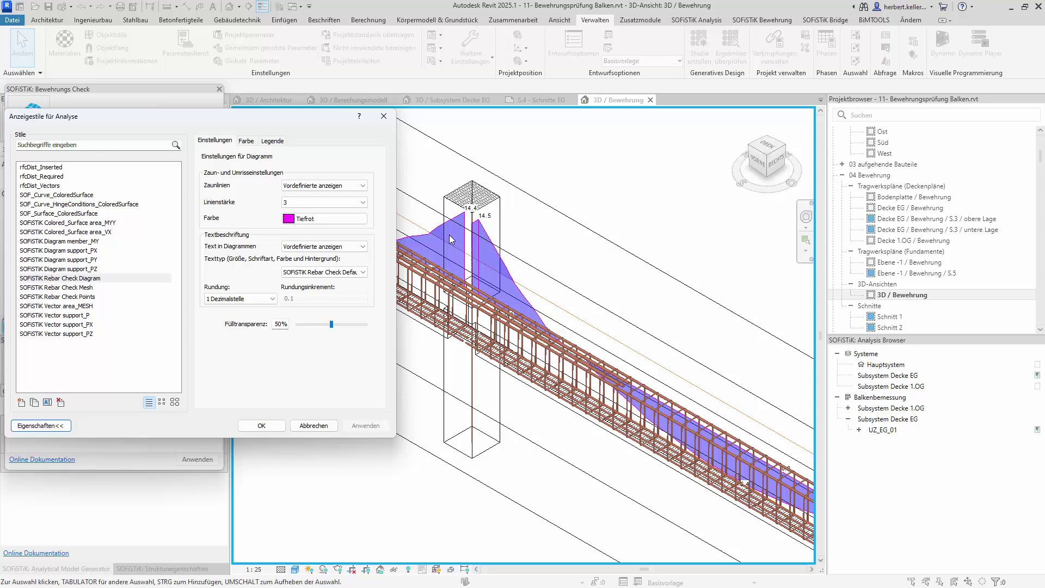
left_click(364, 220)
left_click(80, 287)
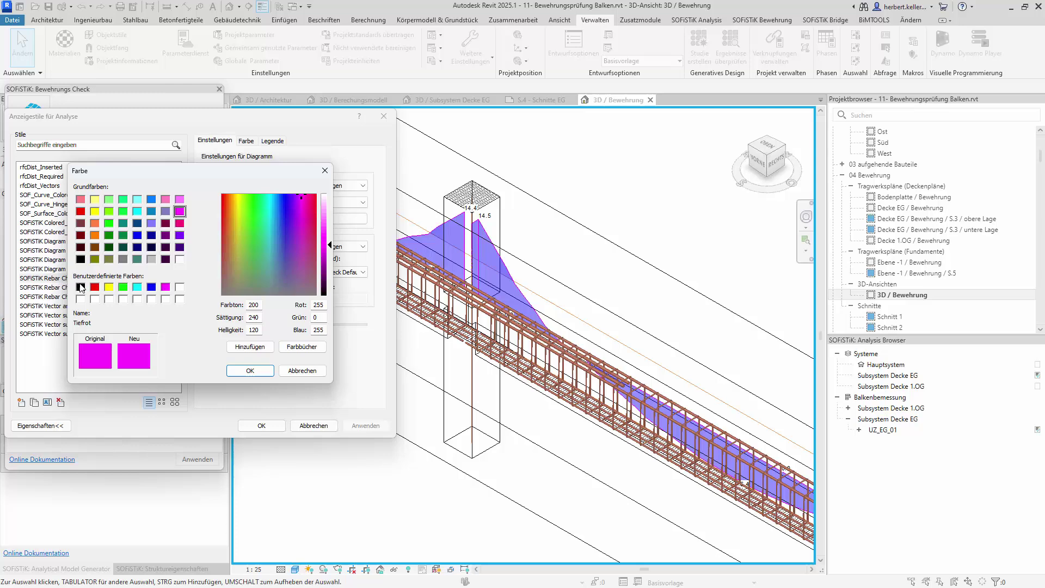
left_click(252, 370)
left_click(365, 425)
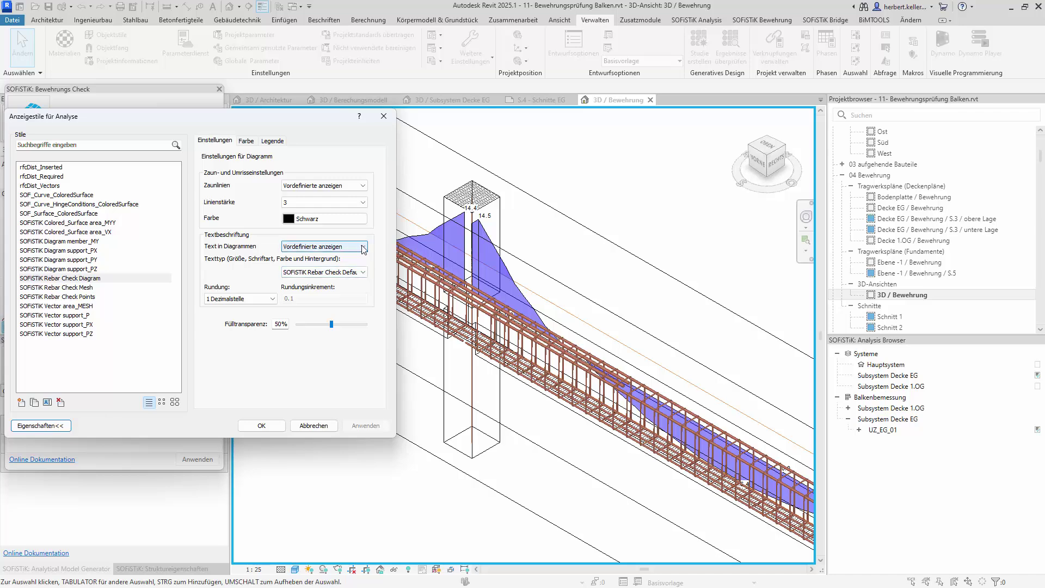
left_click(362, 247)
left_click(325, 260)
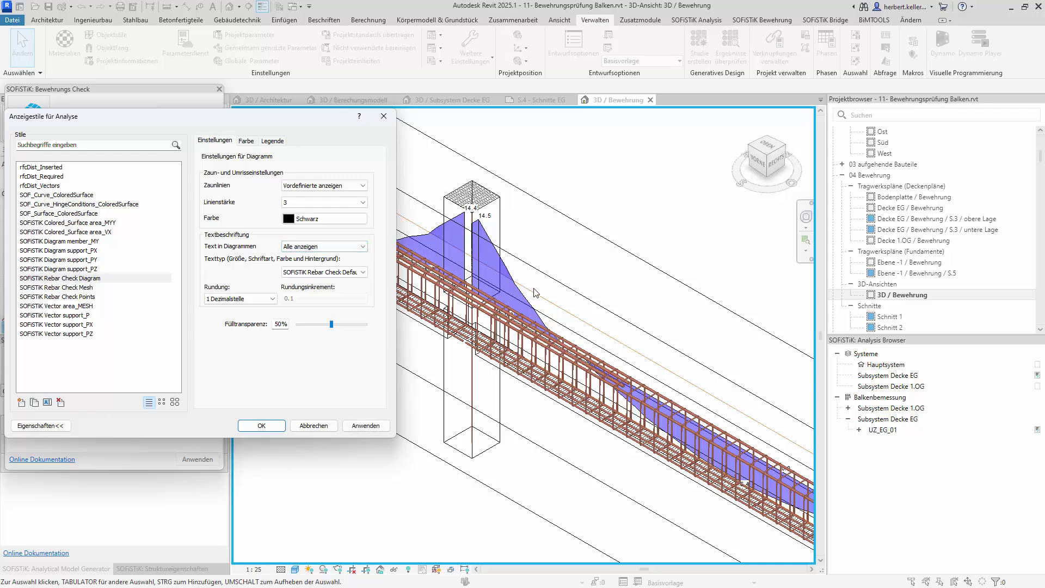
left_click(365, 425)
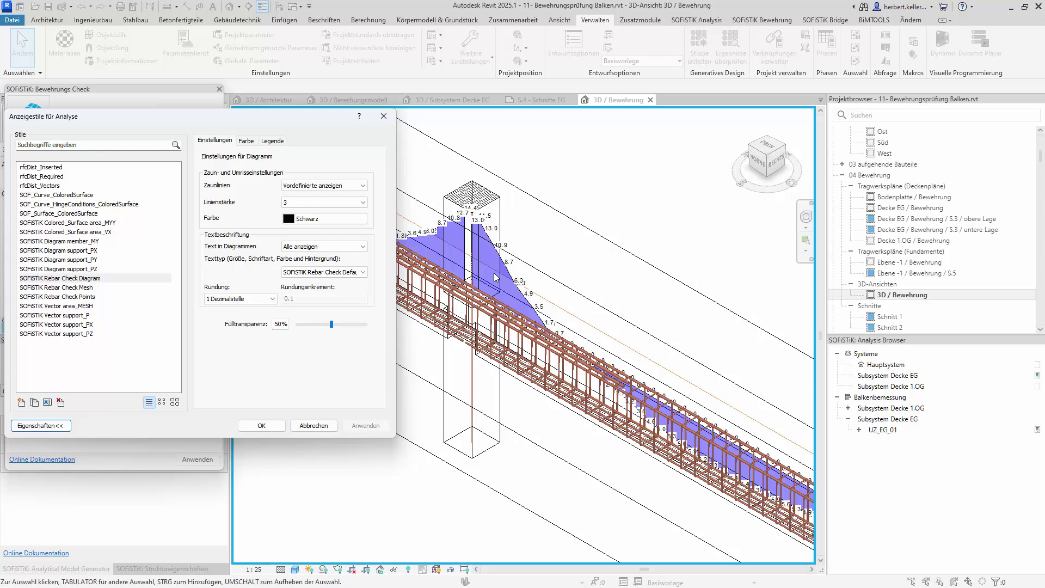
left_click(363, 248)
left_click(348, 271)
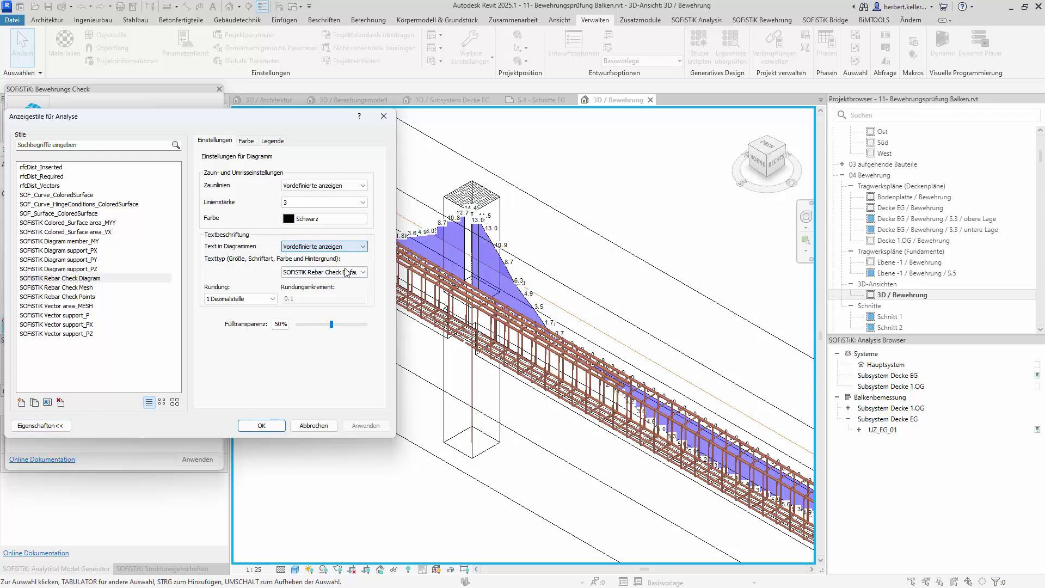
left_click(360, 426)
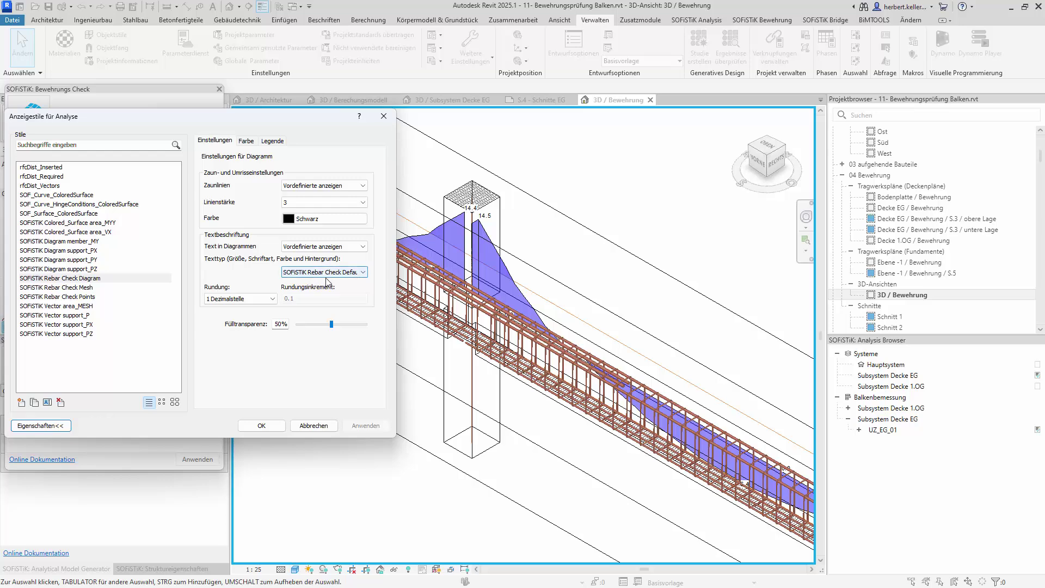
- Try 5,0mm ARIAL label text and round label values to 2 Dezimalstellen, applying both
left_click(366, 273)
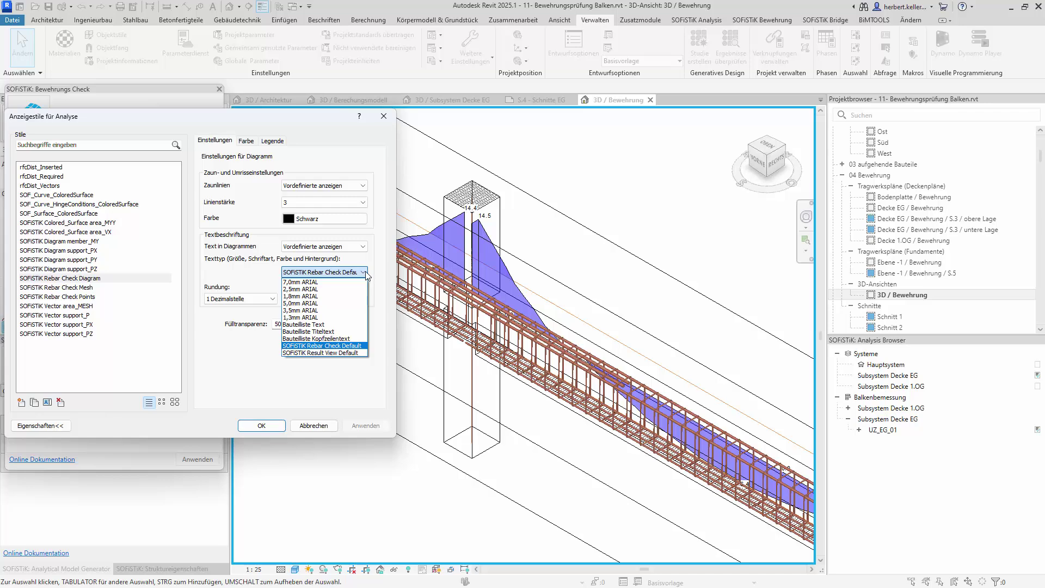
left_click(312, 304)
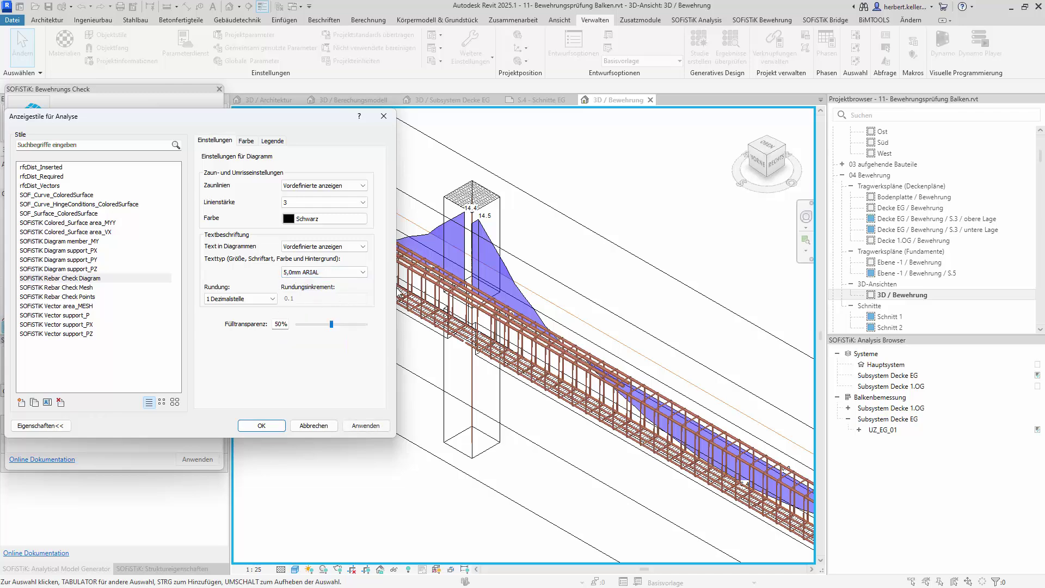
left_click(364, 427)
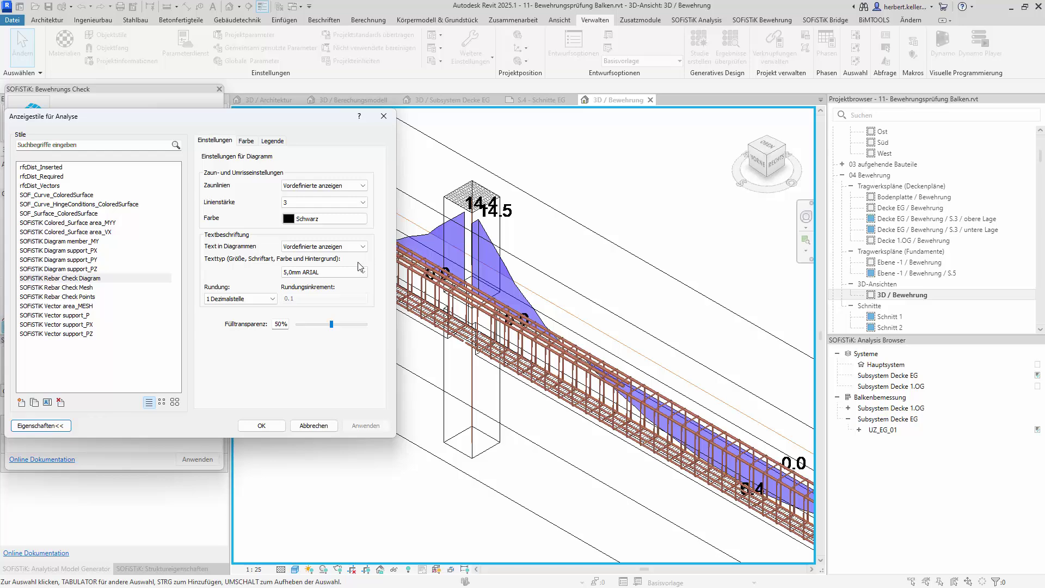
left_click(275, 300)
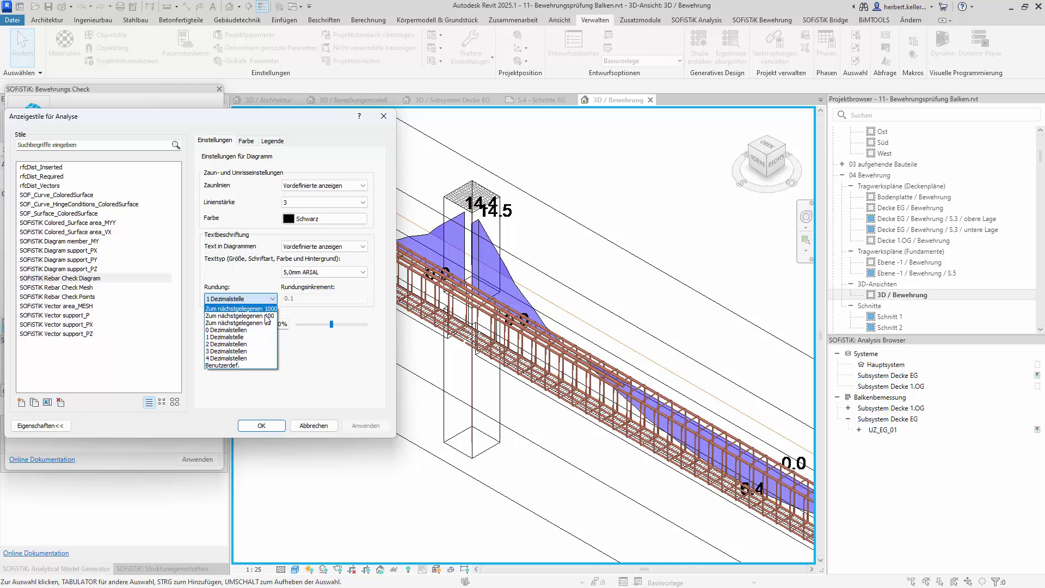
left_click(226, 344)
left_click(365, 425)
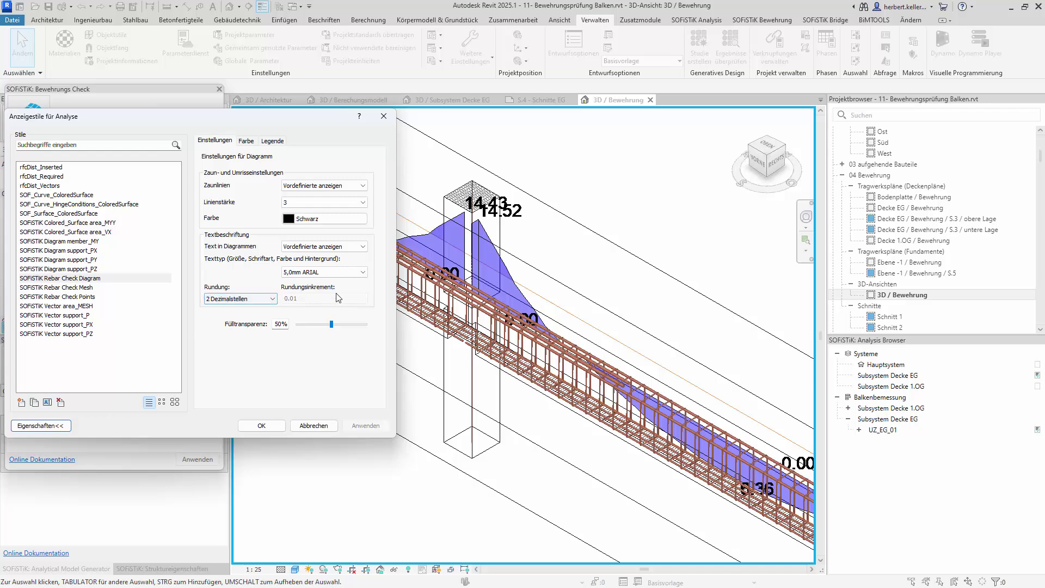
- Reset the label Texttyp to SOFiSTiK Rebar Check Default and apply it
left_click(363, 273)
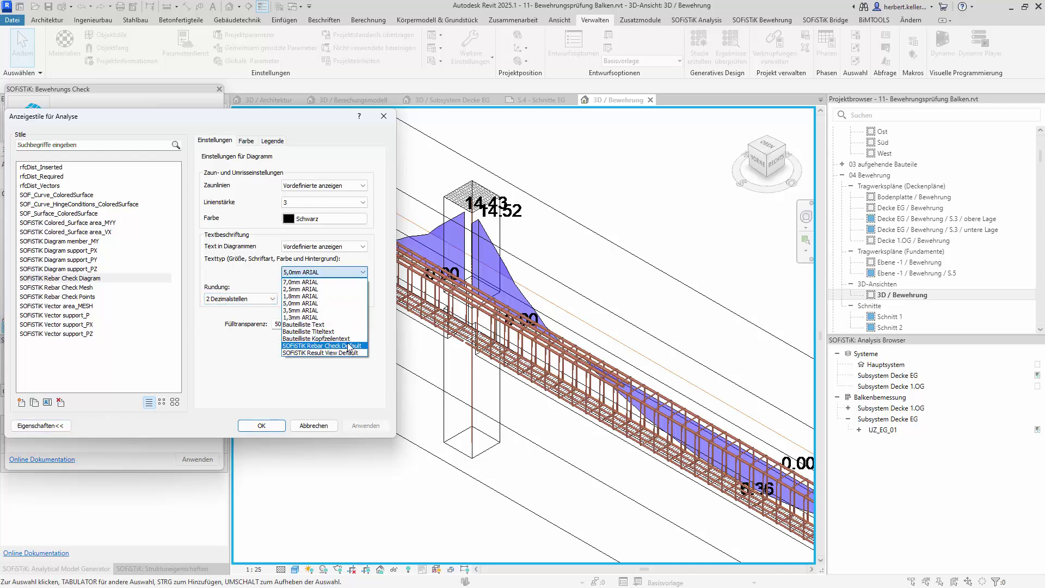
left_click(352, 346)
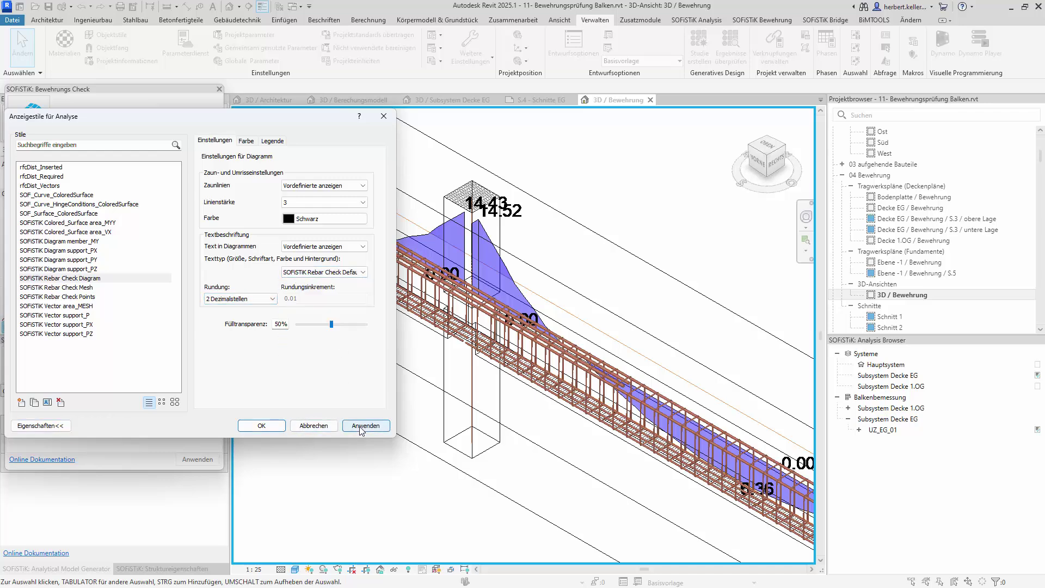
left_click(365, 425)
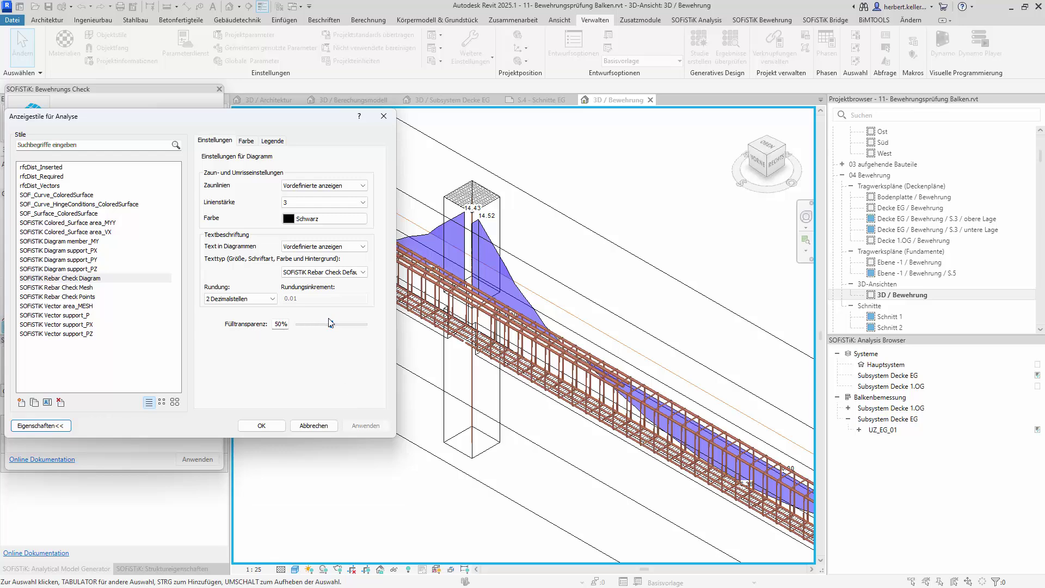
- Test Fülltransparenz at 98% and 0%, settle on 50%, apply, and close the dialog
mouse_move(331, 323)
left_mouse_down()
mouse_move(364, 324)
mouse_move(297, 325)
left_mouse_up()
left_click(366, 426)
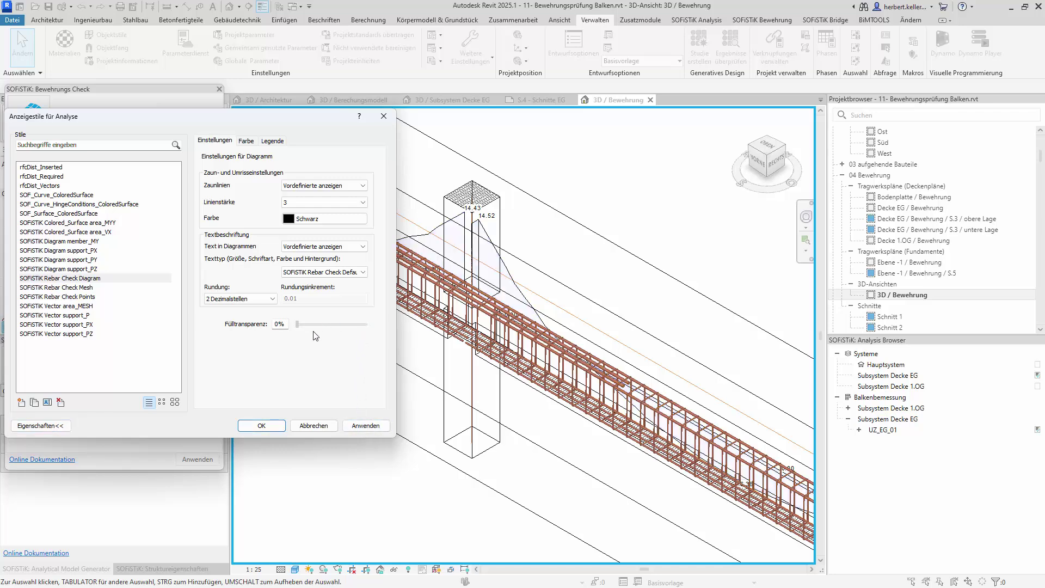
left_click(375, 427)
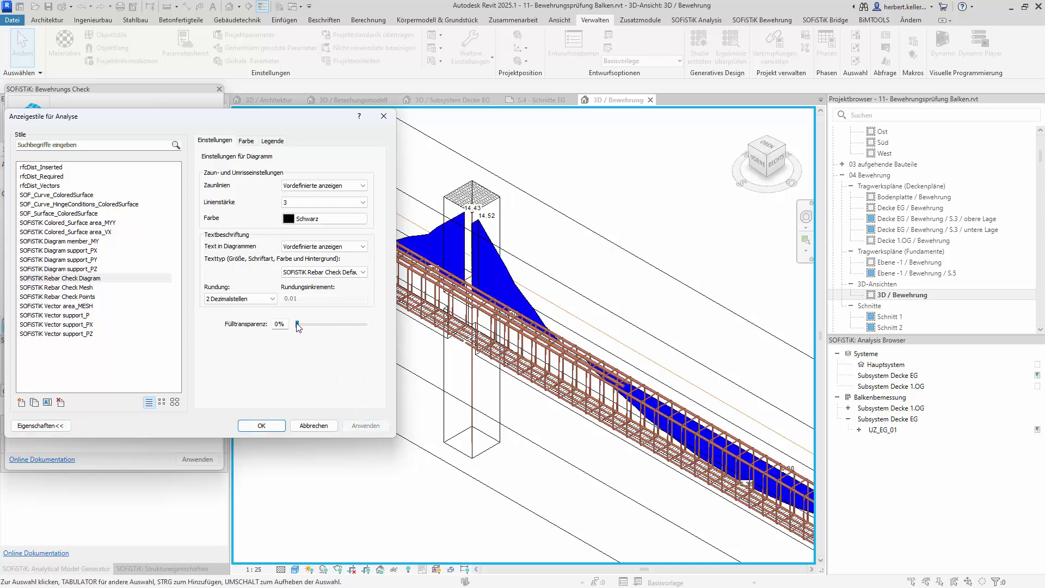
left_click_drag(333, 328, 334, 329)
left_click(365, 425)
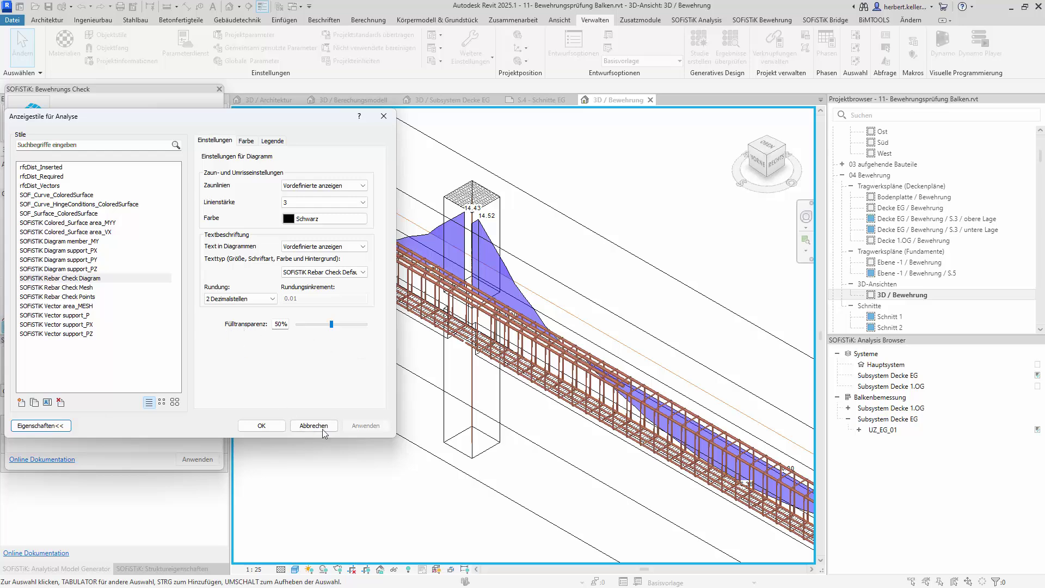
left_click(262, 425)
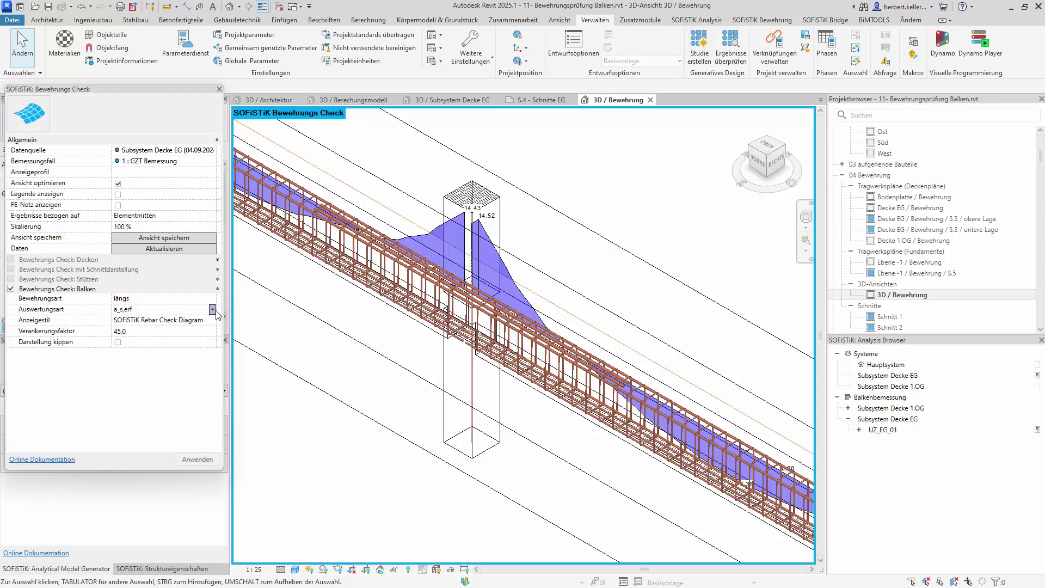
- Set Auswertungsart to a_s,vorh and zoom around the beam to check the 16.10 and 6.28 values
left_click(213, 309)
left_click(136, 326)
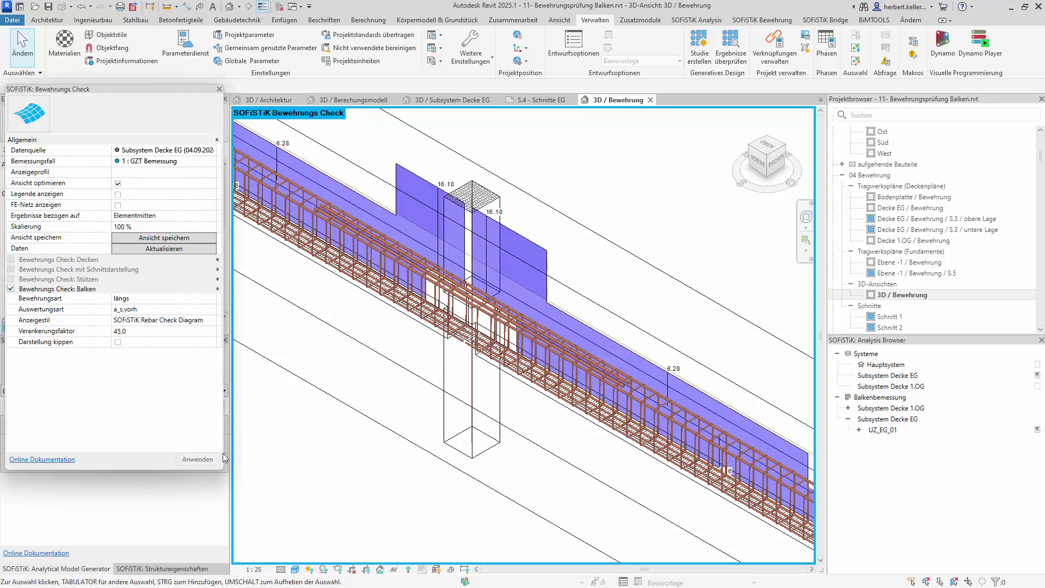
scroll(370, 348, "down", 2)
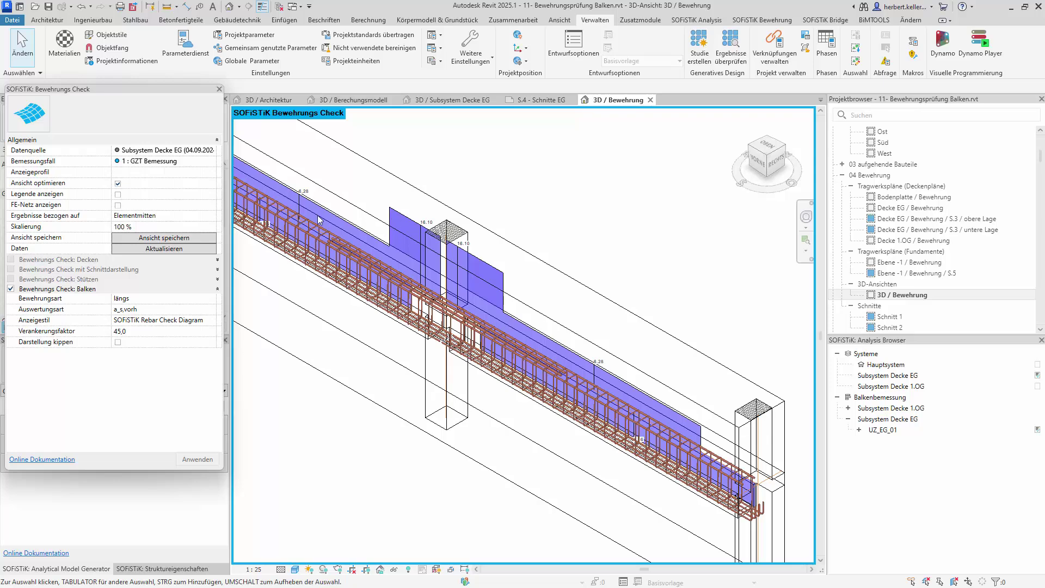
scroll(305, 195, "up", 1)
scroll(306, 196, "up", 1)
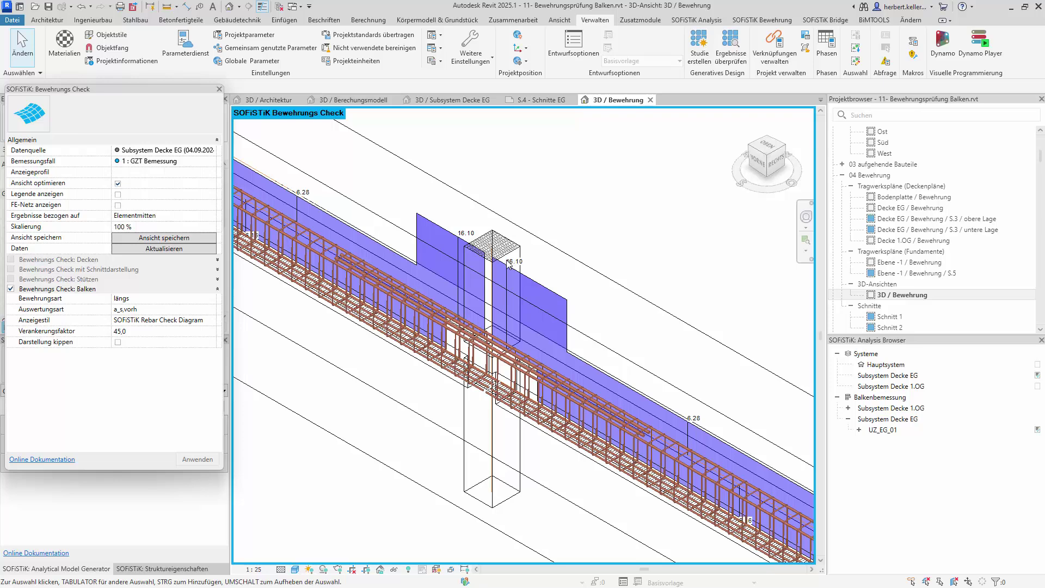
- Set Auswertungsart to 'a_s,vorh UND a_s,erf', overlaying provided 16.10 against required 14.43 and 14.52
left_click(213, 310)
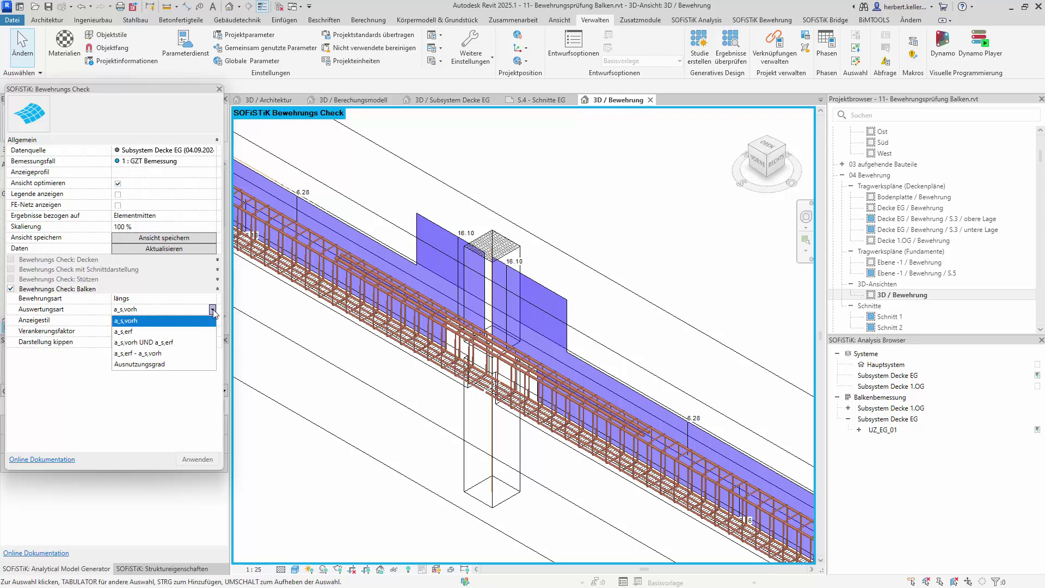
left_click(163, 340)
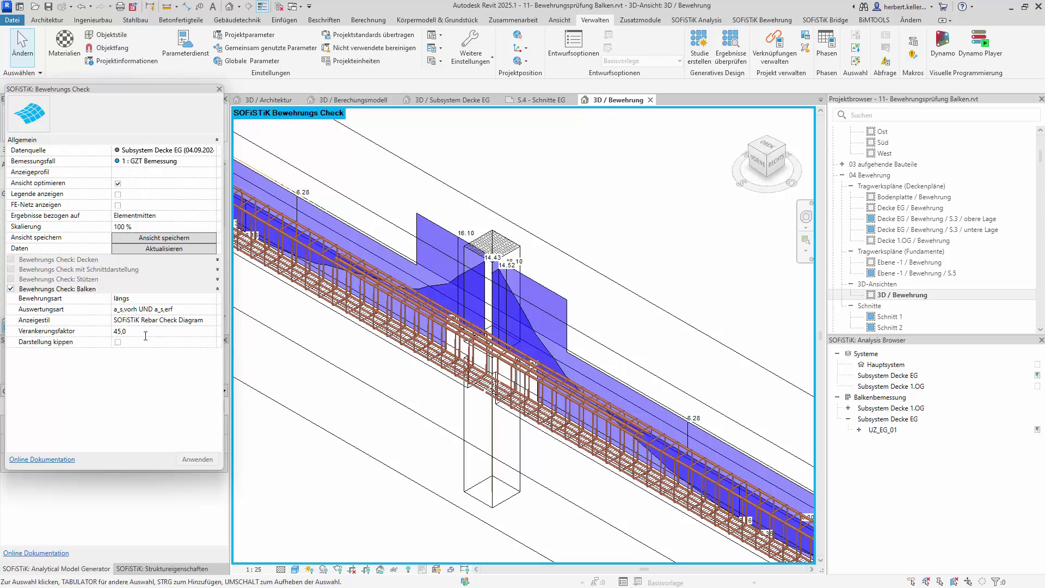
scroll(277, 364, "down", 1)
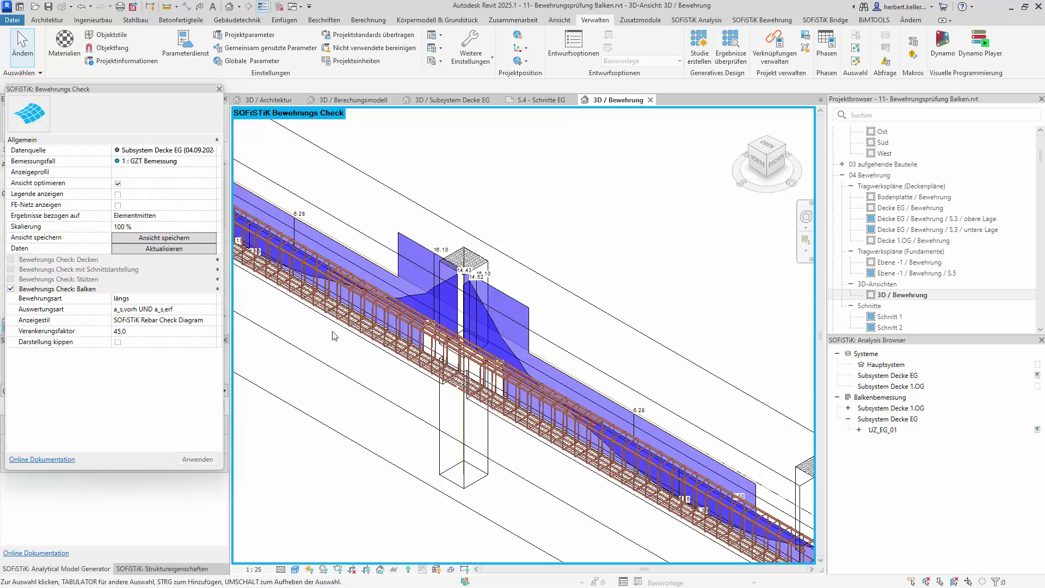
- Turn the view to the VORNE face and set Verankerungsfaktor to 0
left_click(358, 290)
scroll(358, 290, "up", 3)
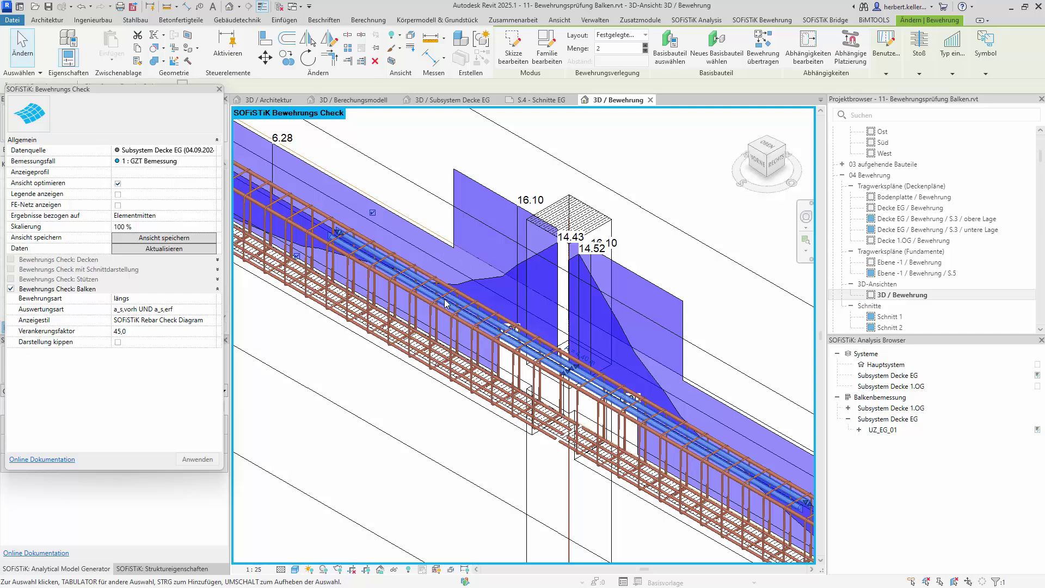
left_click(758, 162)
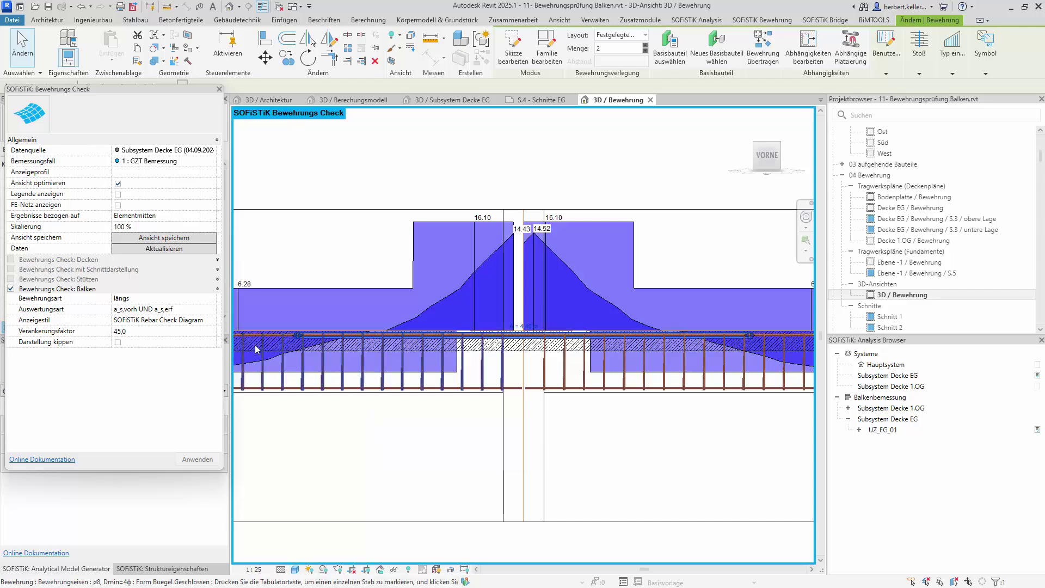
double_click(149, 330)
key("BackSpace")
type("0")
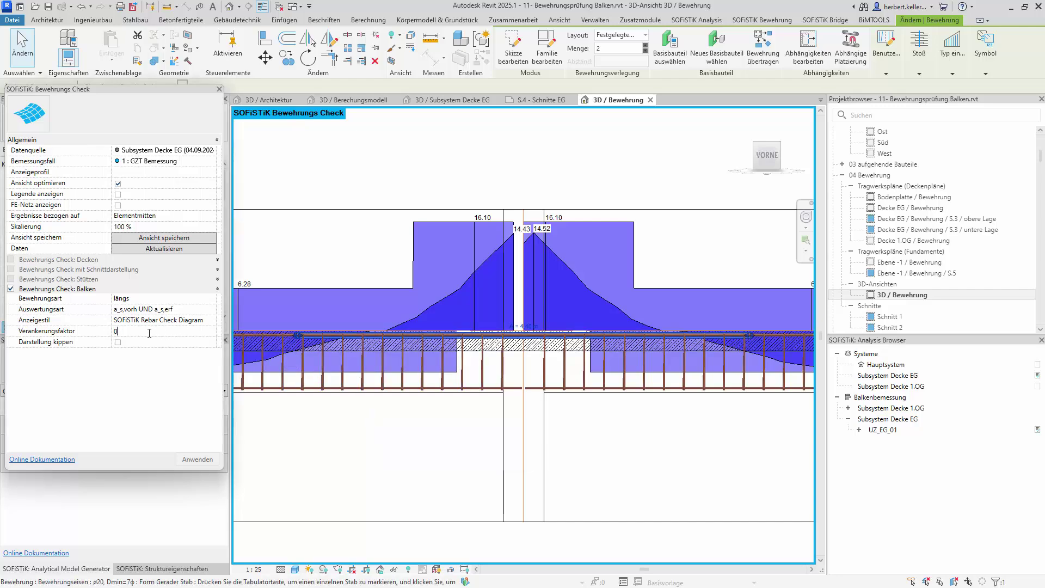
key("Return")
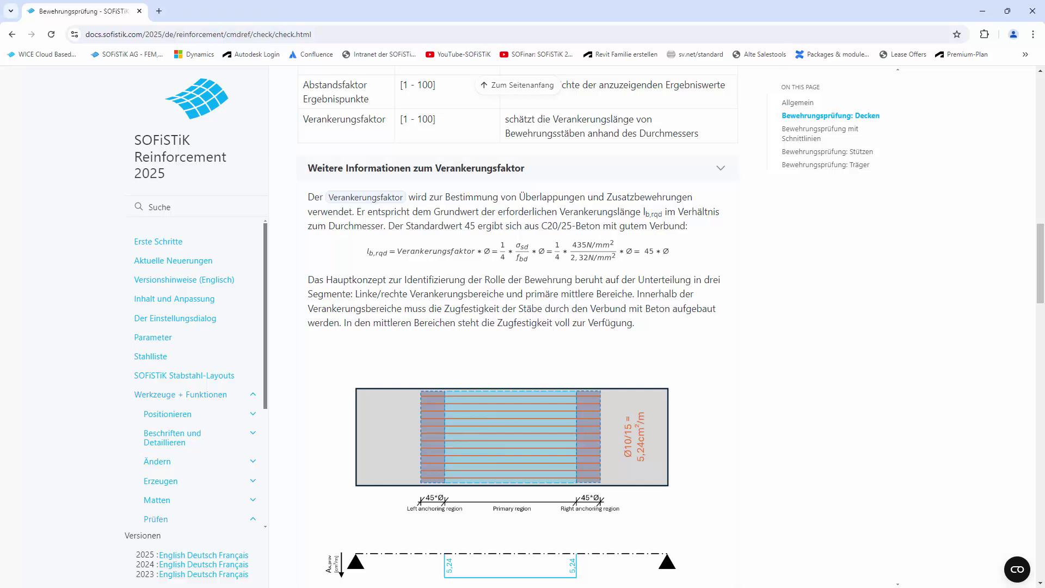
key("alt+Tab")
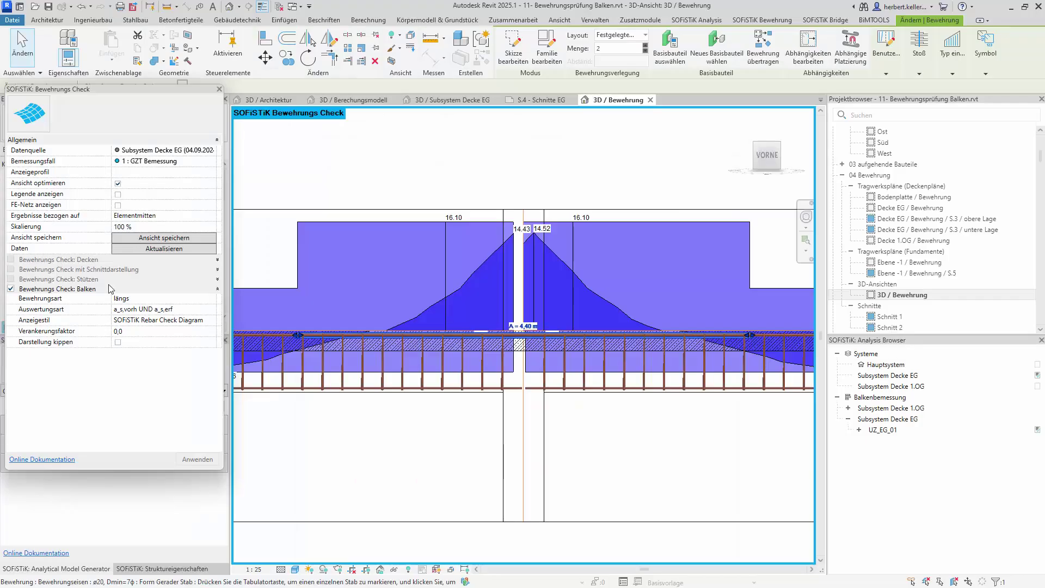
- Change the Verankerungsfaktor back to 45,0 and confirm it
left_click(116, 330)
key("BackSpace")
type("45")
left_click(373, 234)
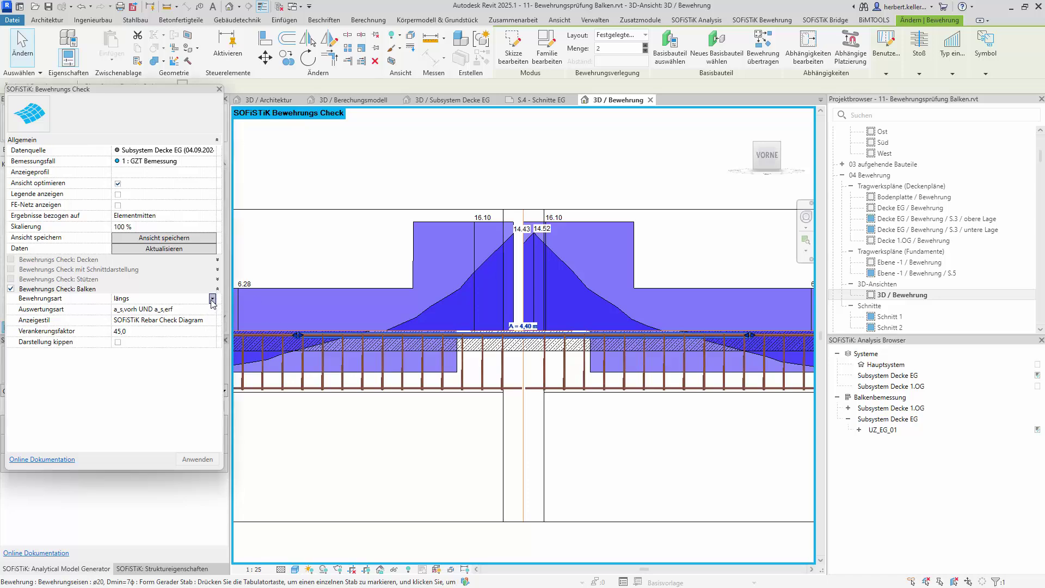
- Change Bewehrungsart from längs to Schub and zoom the front view to inspect the 5.03, 4.57, 4.89 values
left_click(212, 298)
left_click(163, 320)
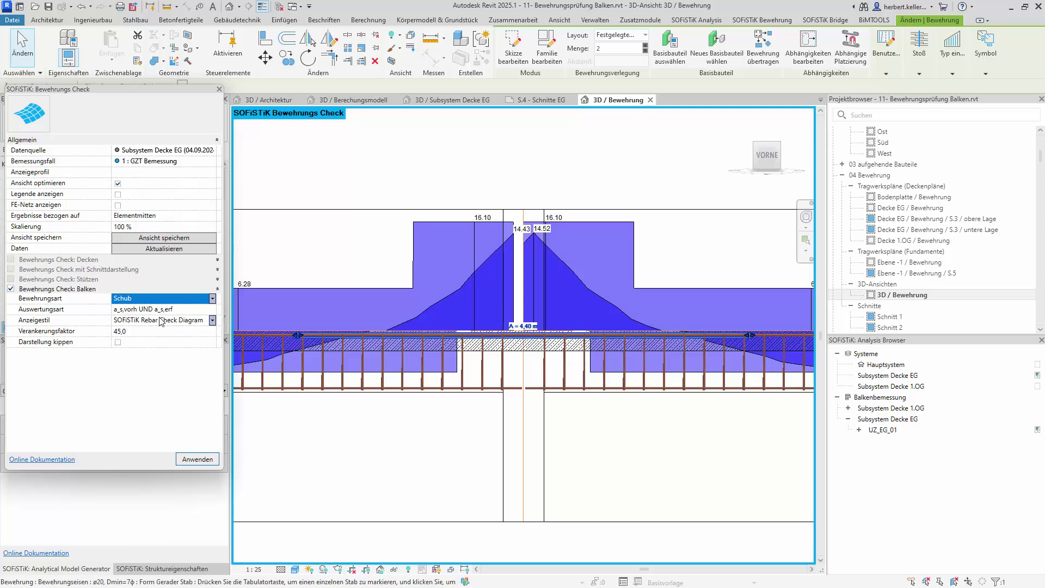
scroll(509, 403, "down", 1)
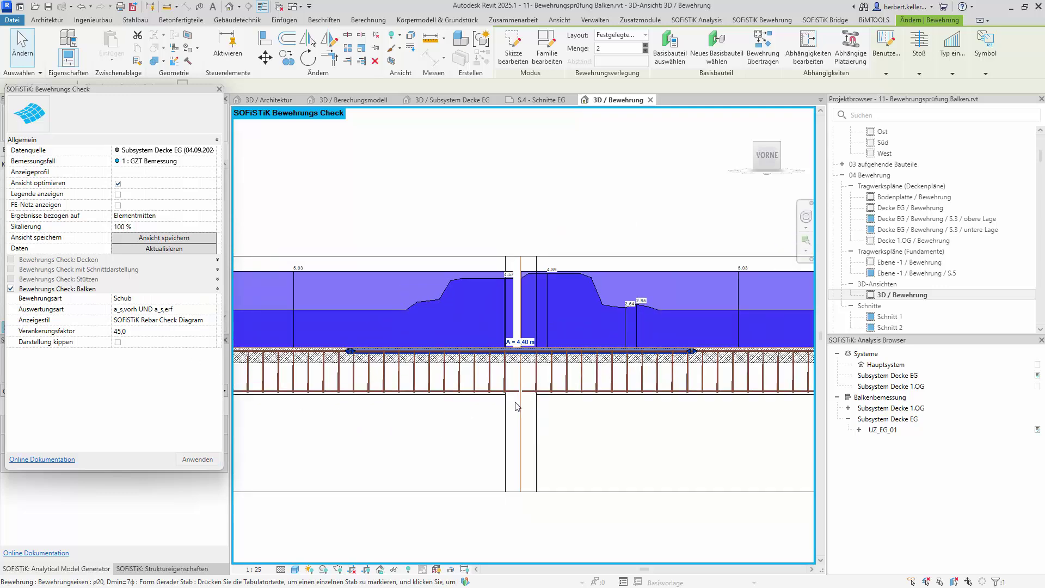
scroll(514, 403, "down", 1)
scroll(517, 405, "down", 1)
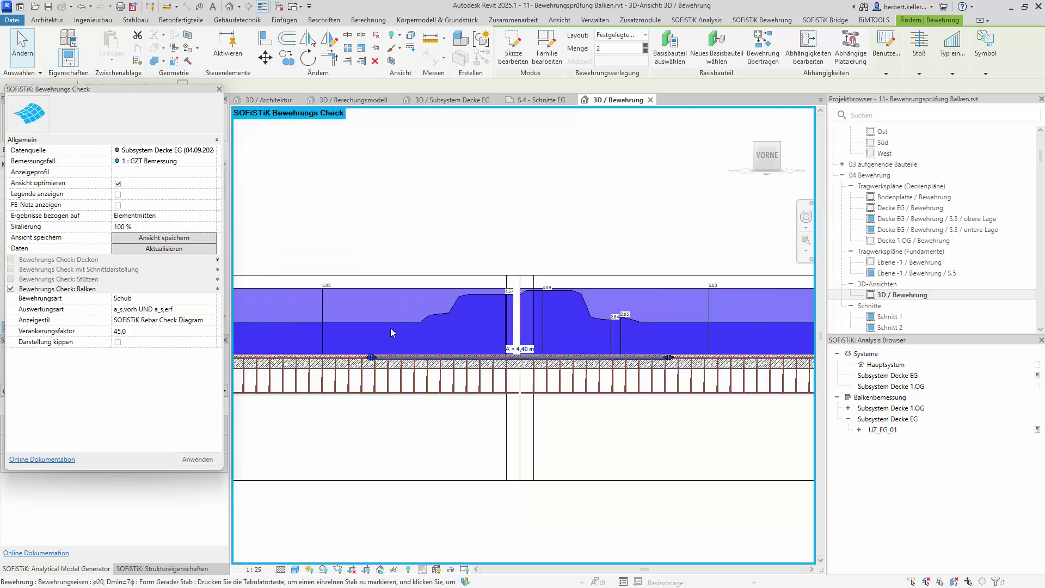
scroll(436, 348, "down", 1)
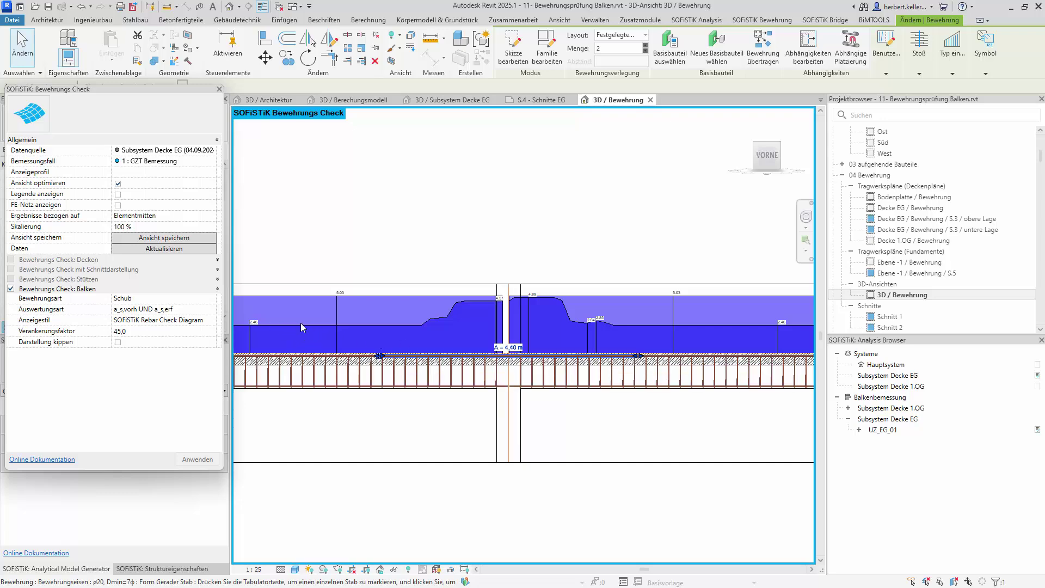
scroll(504, 326, "down", 1)
scroll(511, 329, "down", 1)
scroll(514, 329, "down", 1)
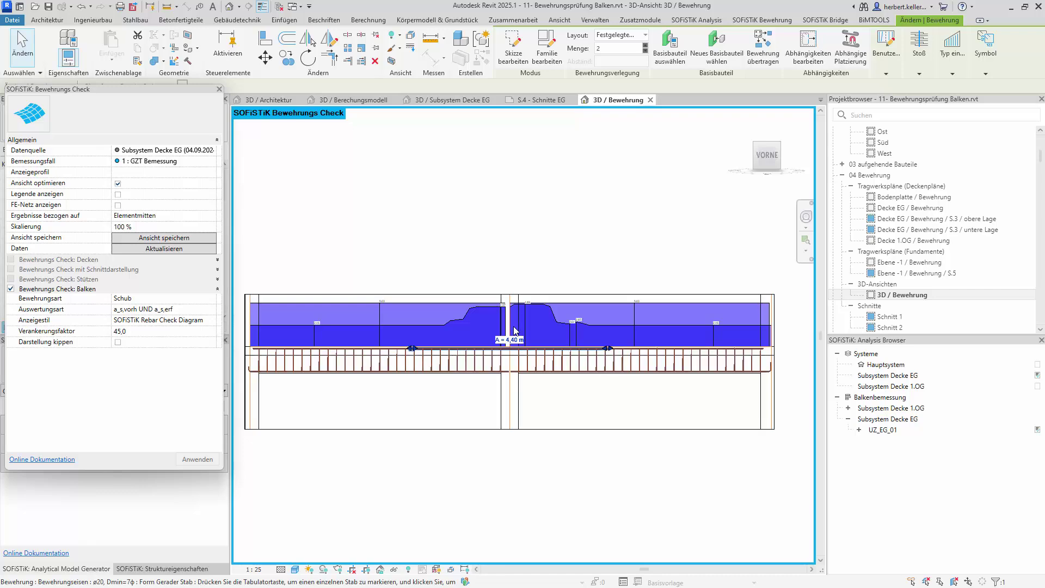
scroll(514, 330, "up", 1)
scroll(511, 328, "up", 1)
scroll(387, 303, "up", 1)
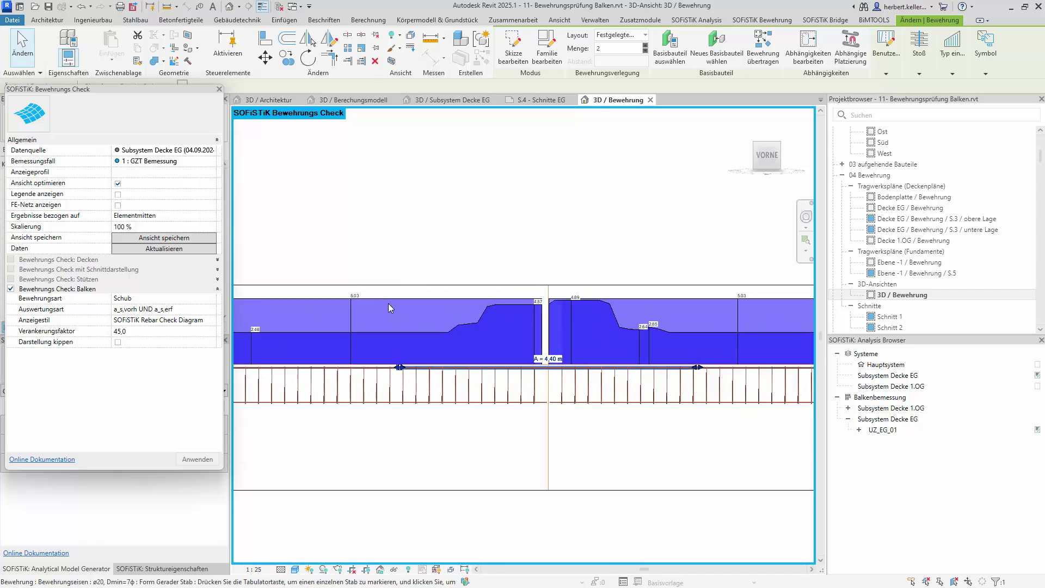
scroll(388, 305, "up", 1)
scroll(375, 309, "up", 1)
scroll(359, 299, "up", 1)
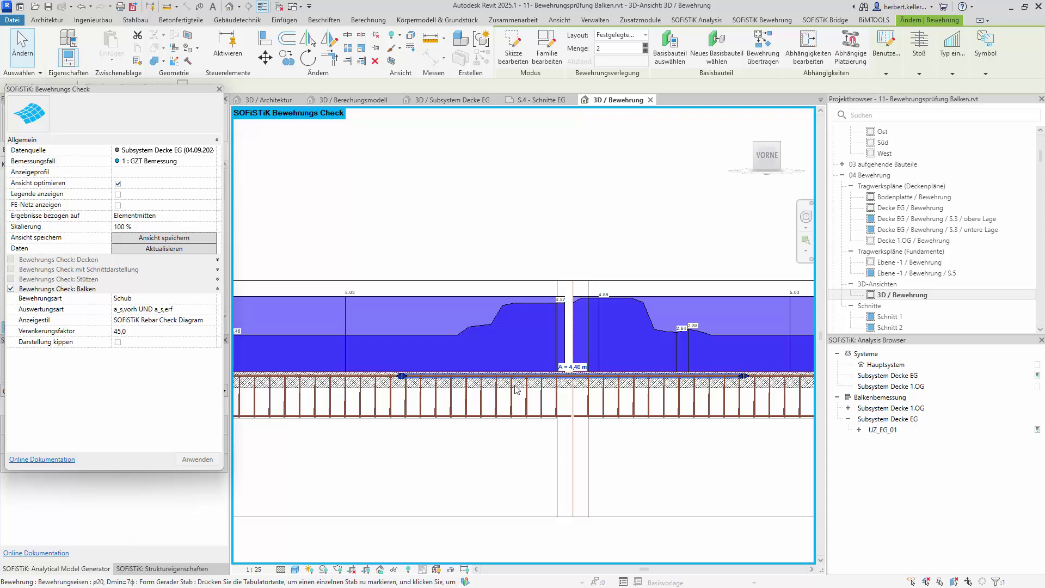
scroll(354, 295, "up", 1)
scroll(354, 295, "up", 1)
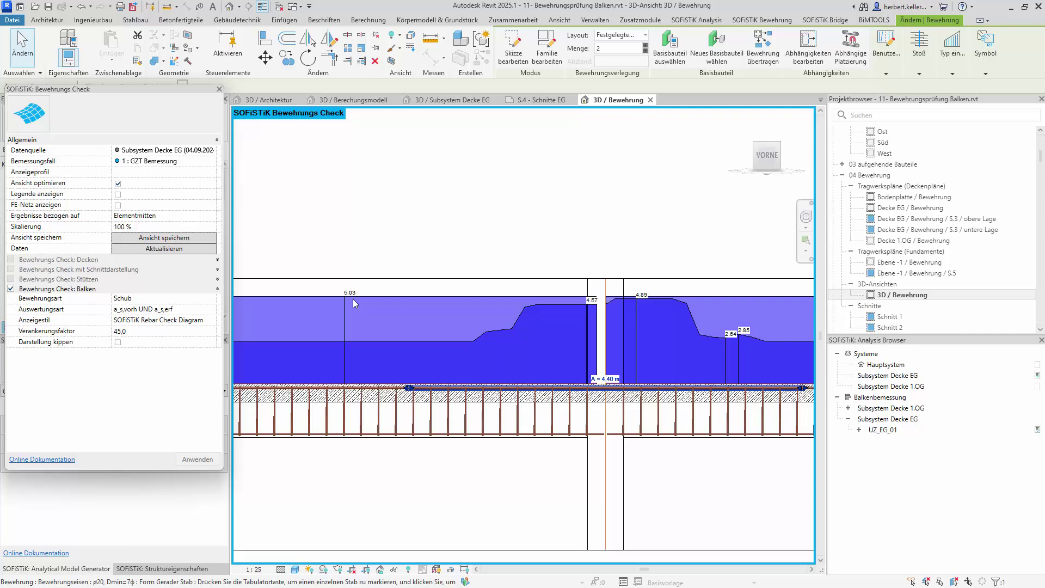
scroll(440, 309, "down", 2)
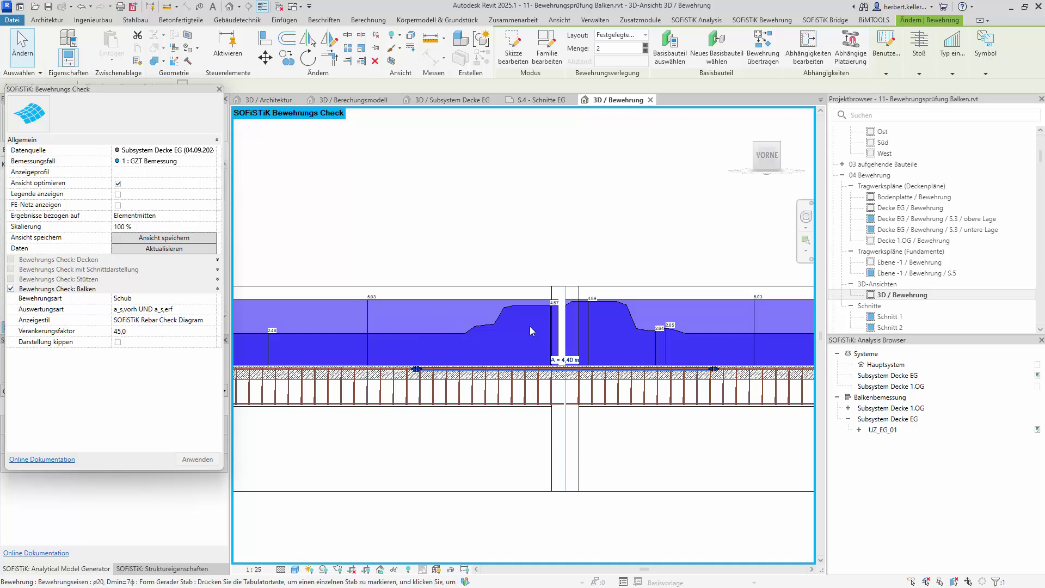
scroll(551, 349, "down", 1)
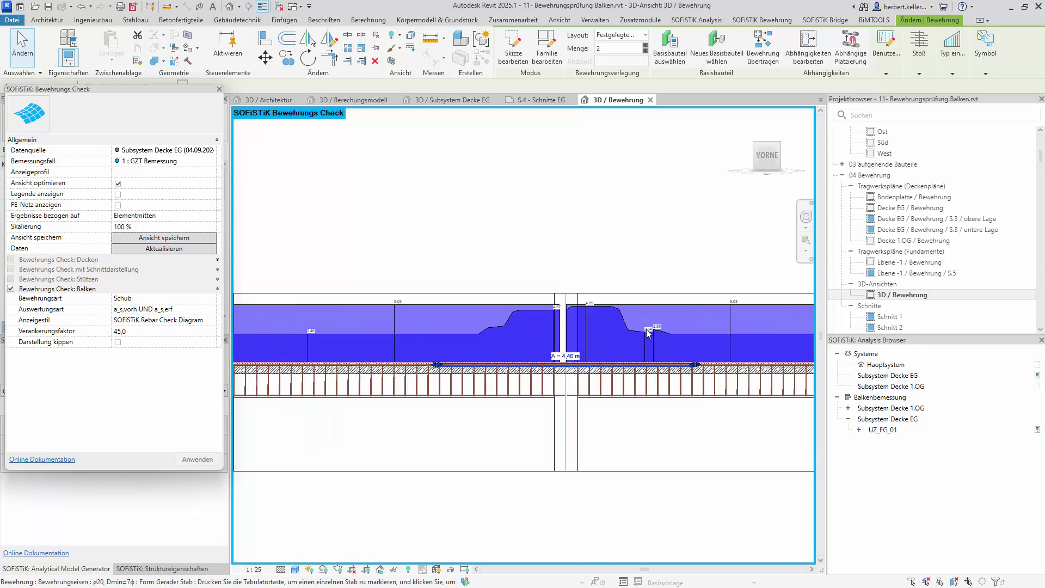
left_click(118, 342)
left_click(118, 342)
left_click(197, 459)
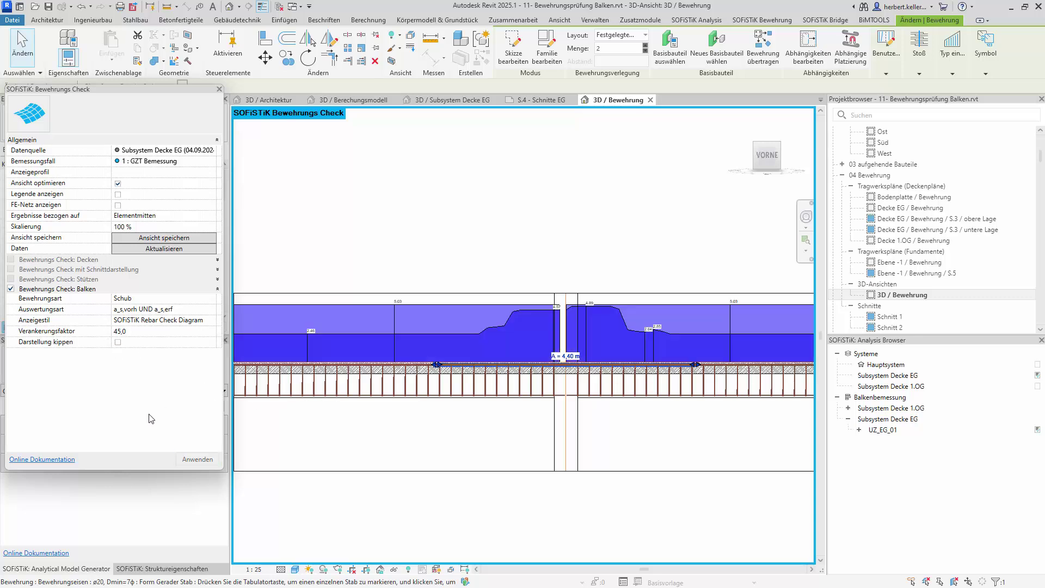